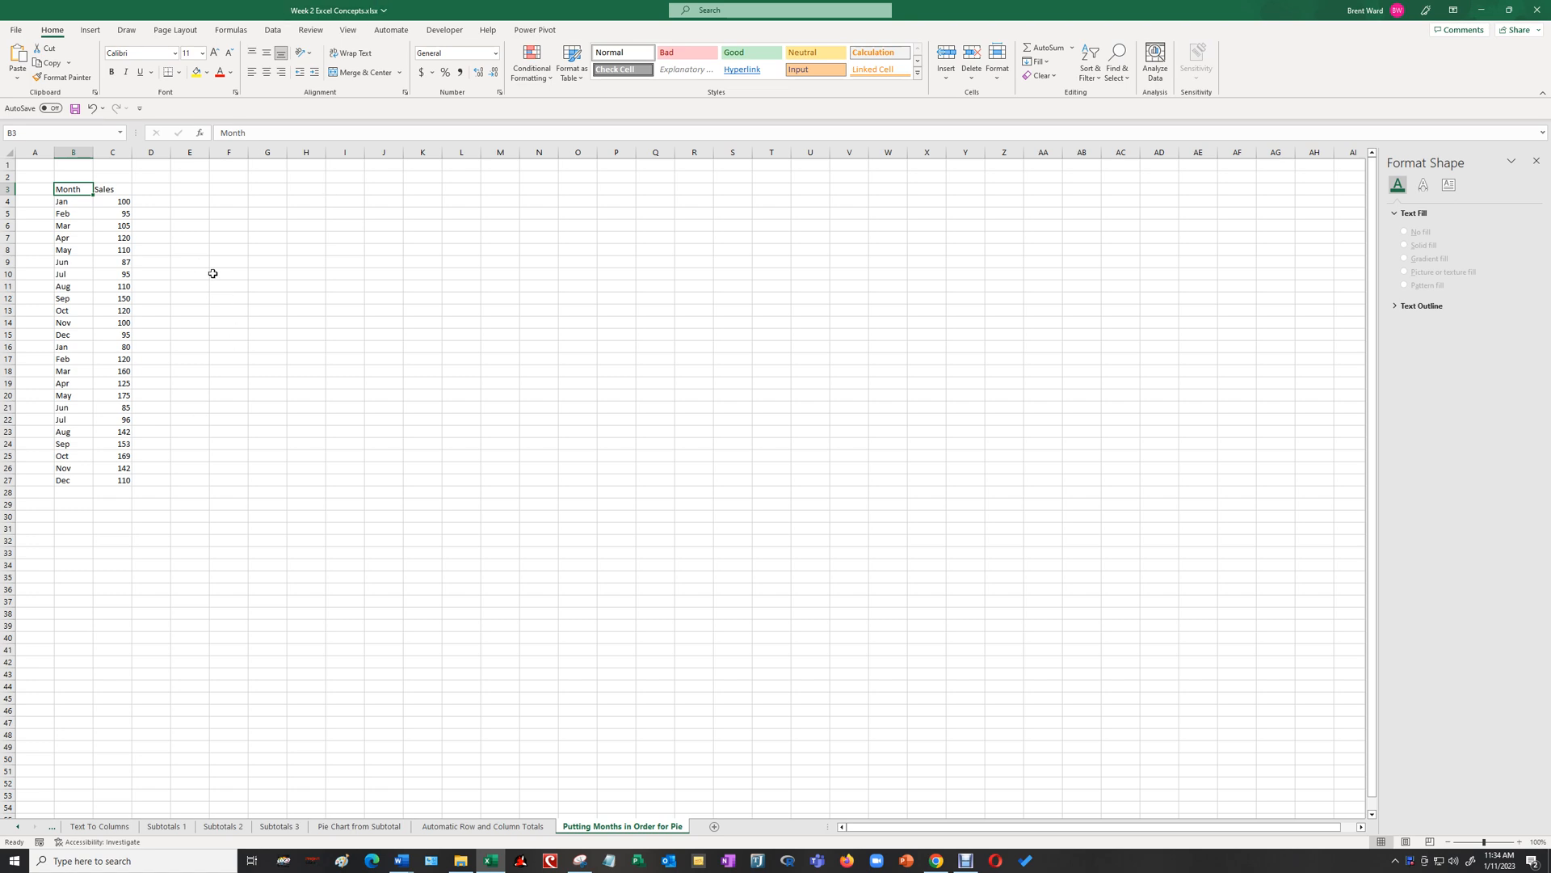
Number the first Jan–Dec block from 1 to 12 in A4:A15 by filling the series down
drag(82, 192, 97, 192)
click(78, 203)
click(38, 199)
text(1)
key(Return)
text(2)
key(Return)
key(Up)
key(Up)
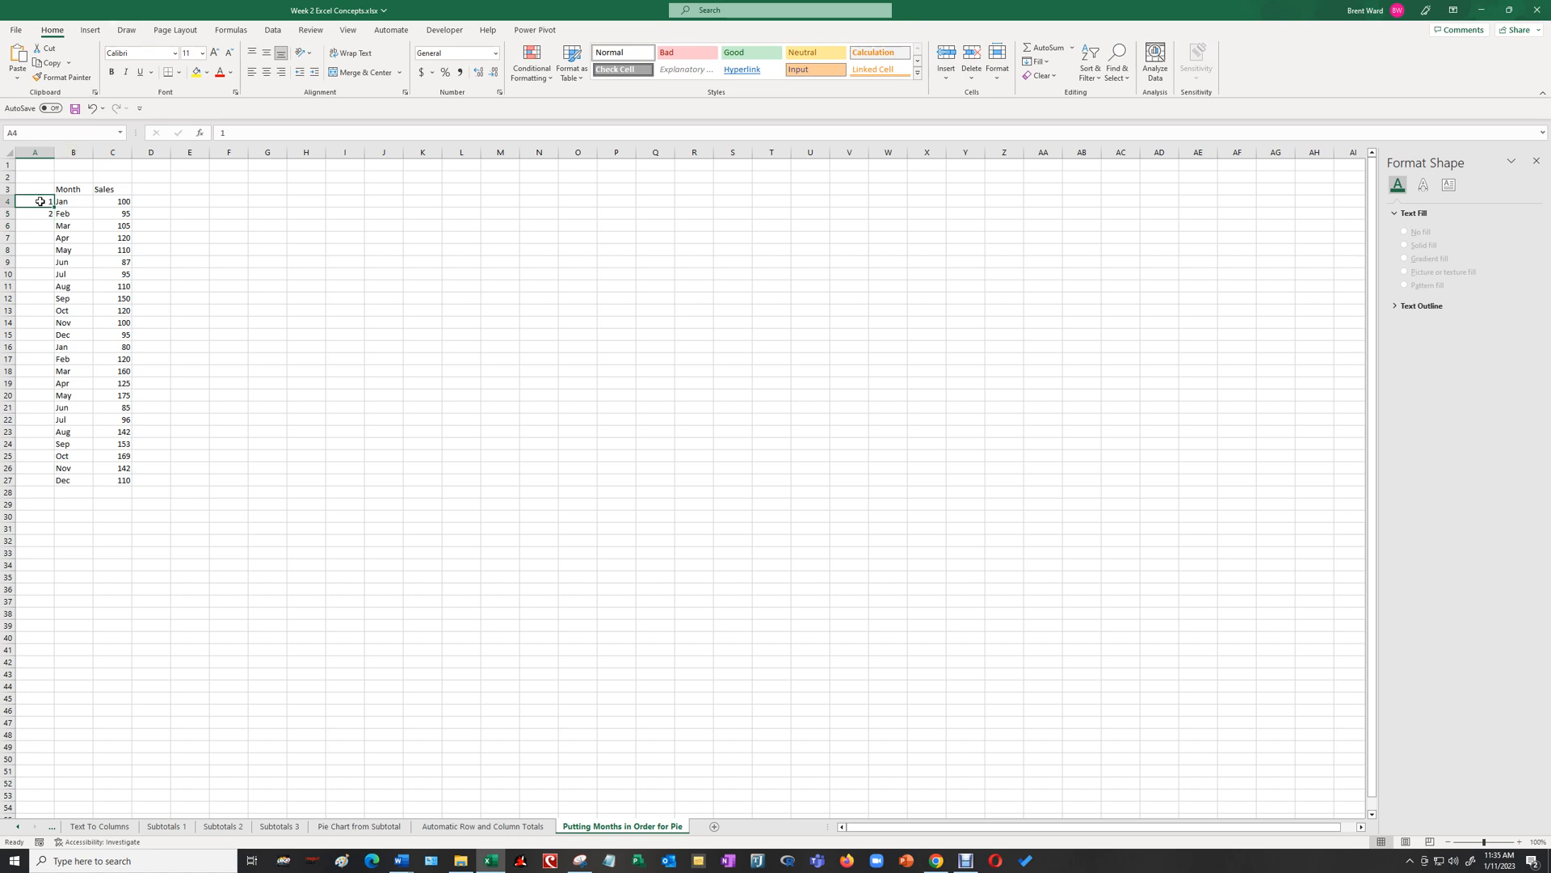
drag(40, 202, 39, 208)
drag(53, 219, 51, 340)
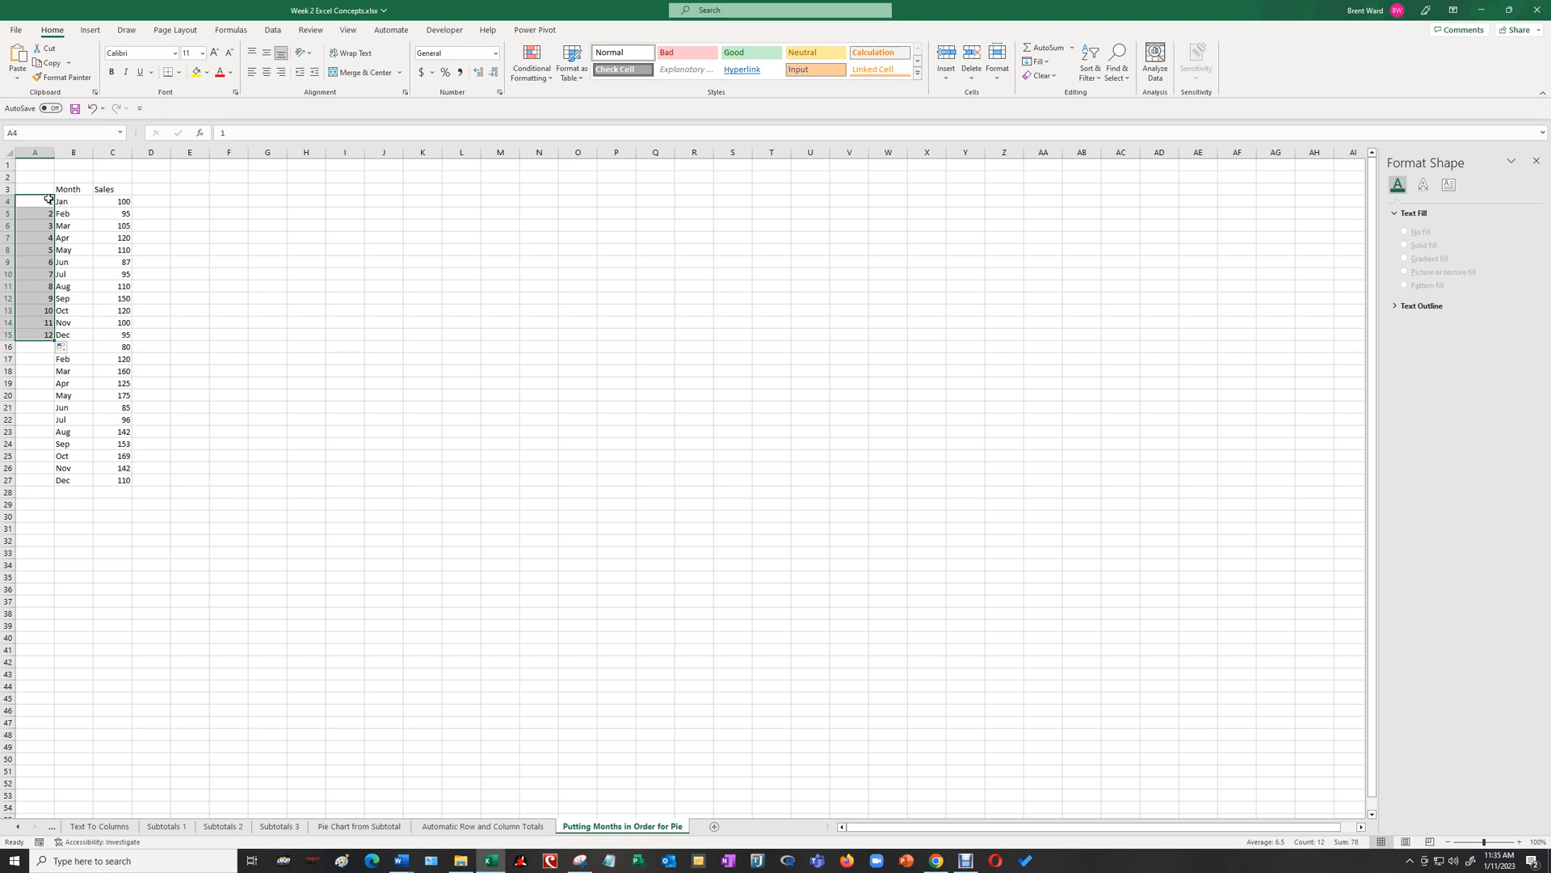
Copy the month numbers in A4:A15 to the second Jan–Dec block, starting at A16
drag(44, 199, 51, 334)
key(ctrl+c)
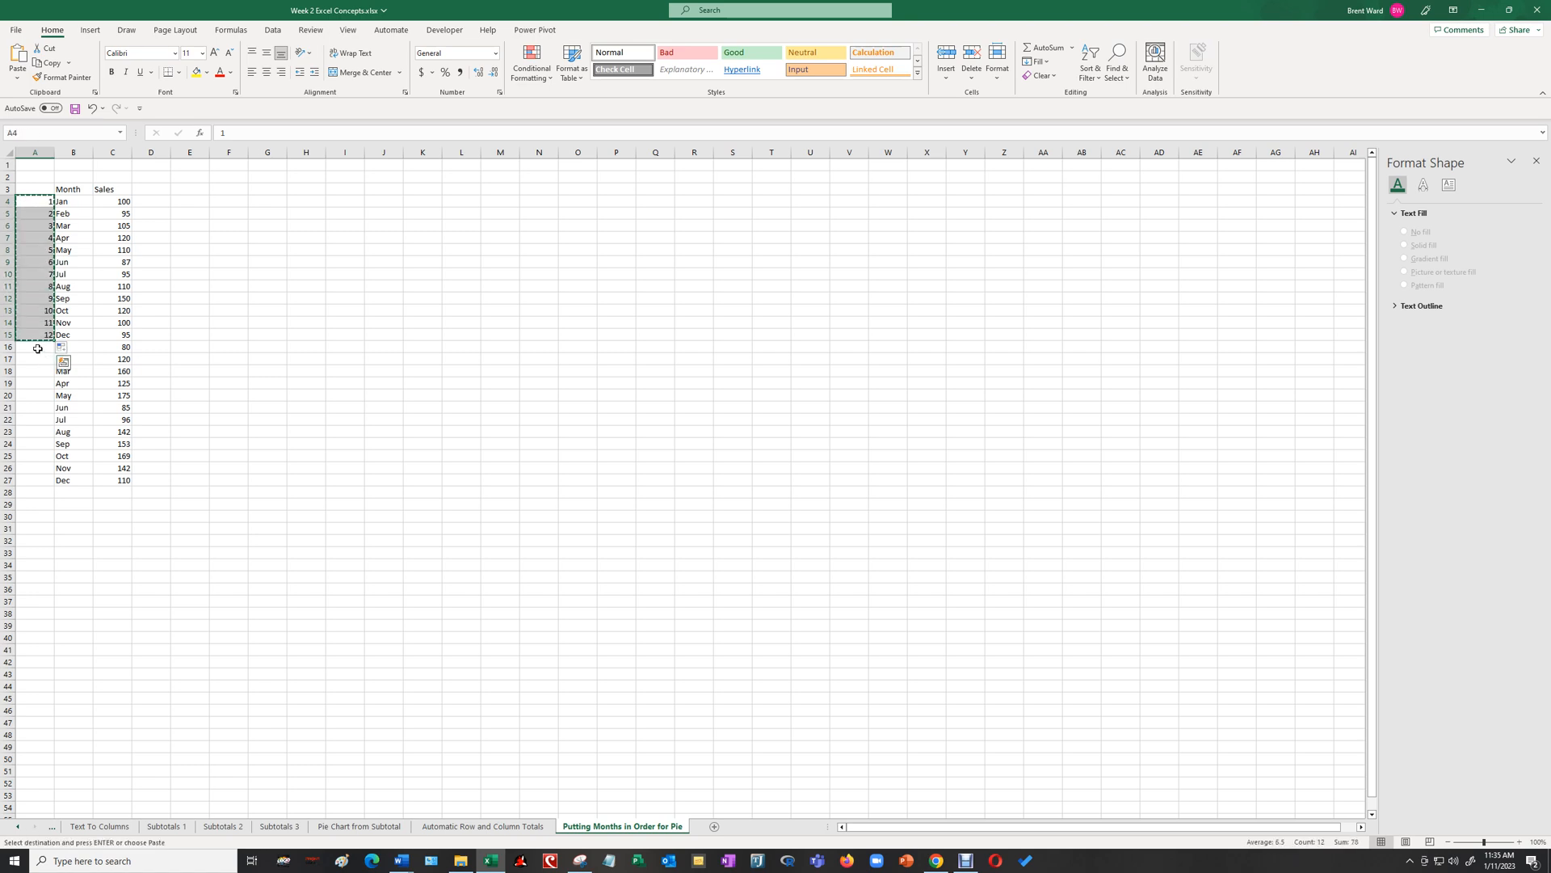
click(39, 346)
key(ctrl+v)
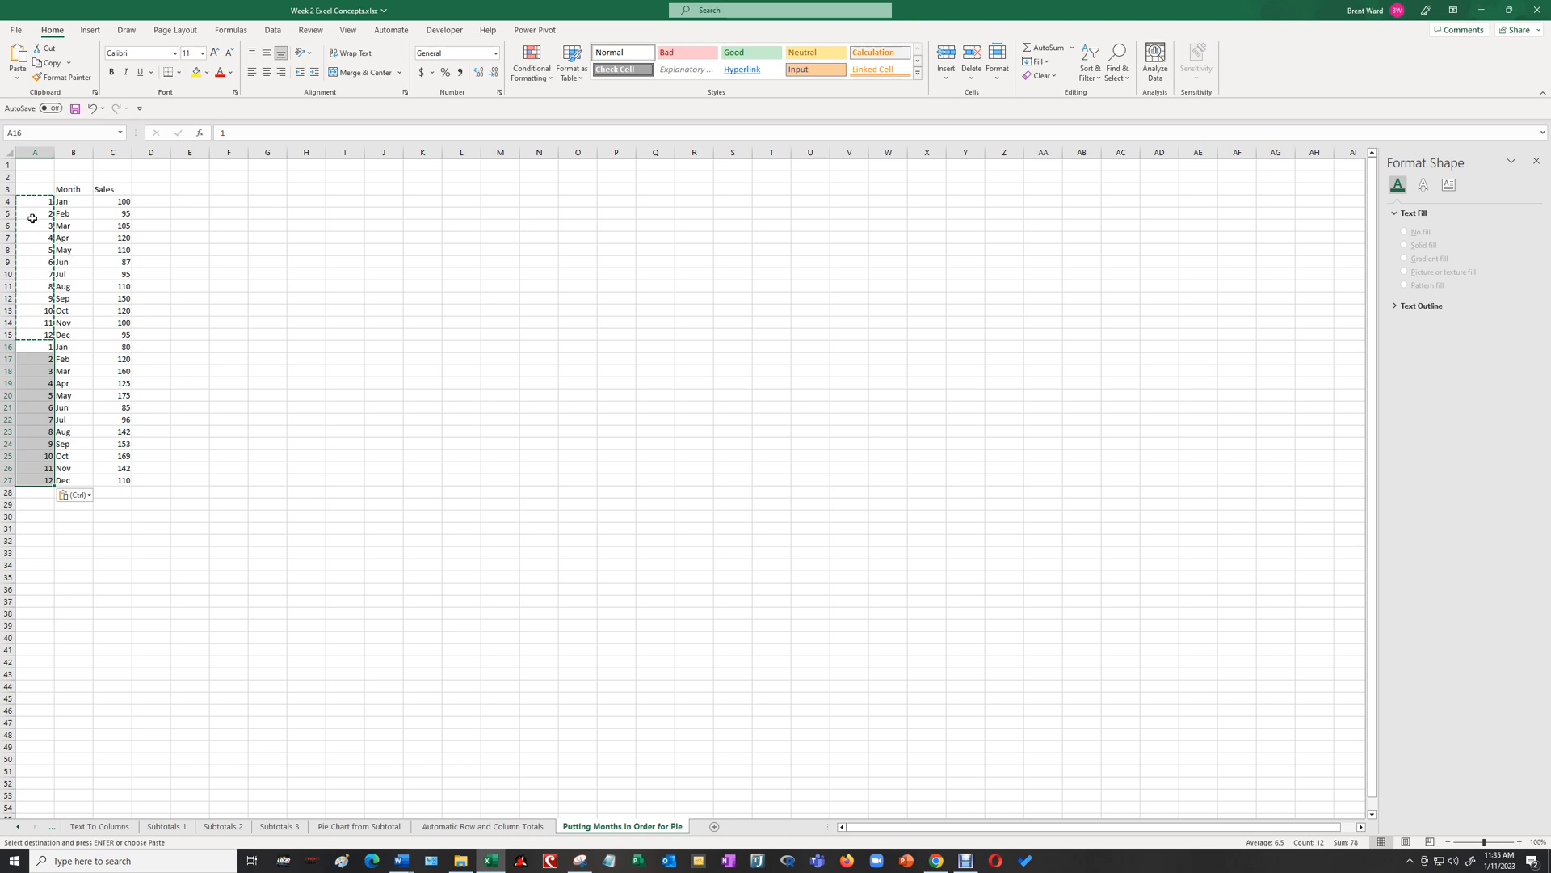
Enter the header MonthNum in A3 and fit column A's width to its contents
click(43, 191)
text(Nbtg)
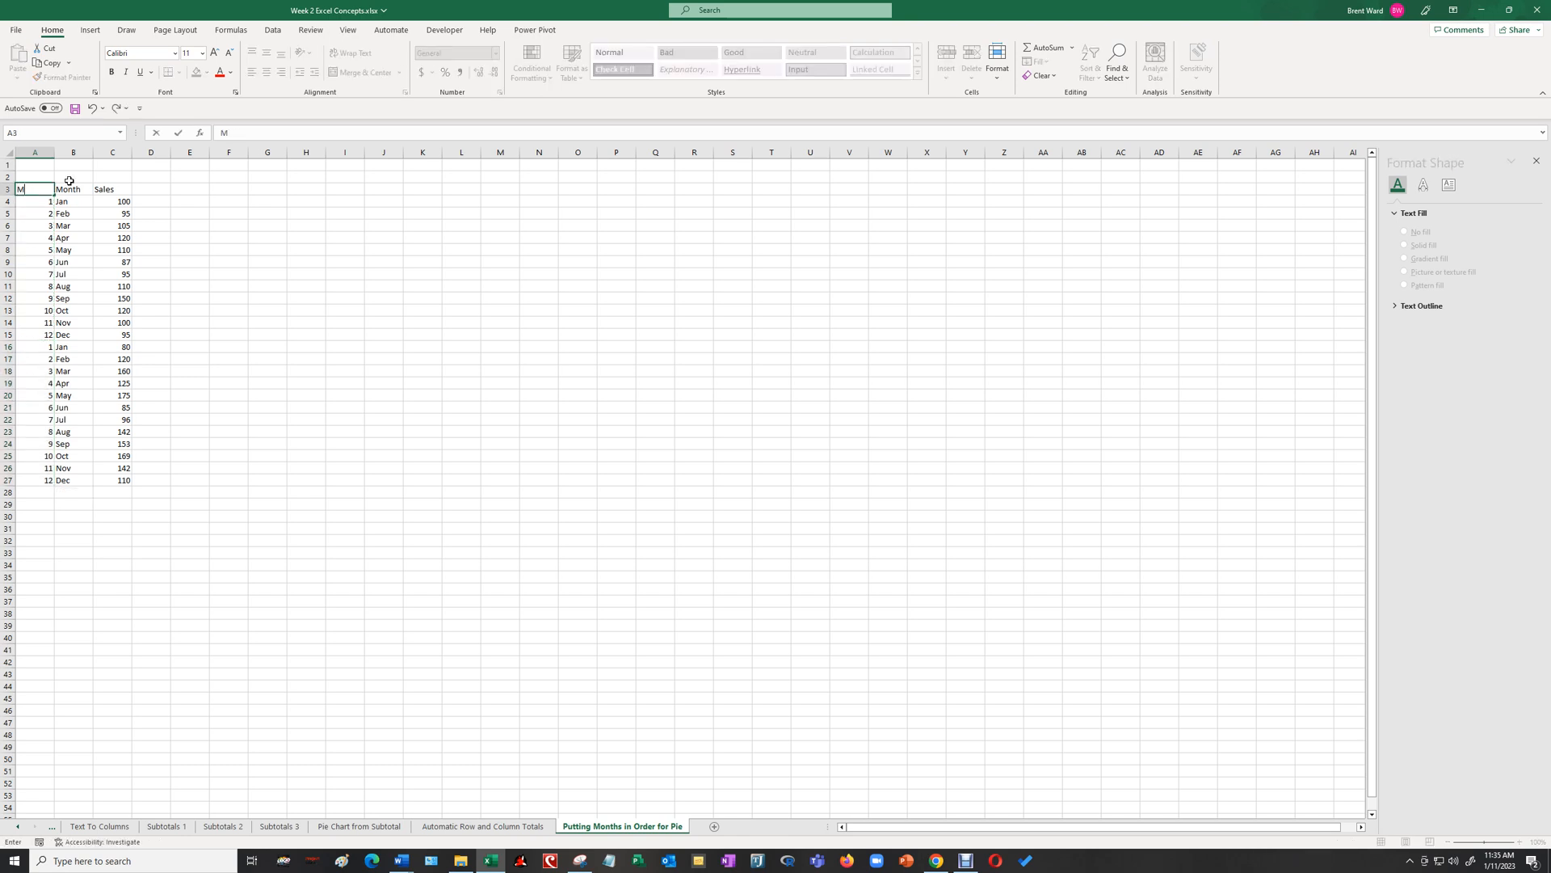
text(um)
key(ctrl+Return)
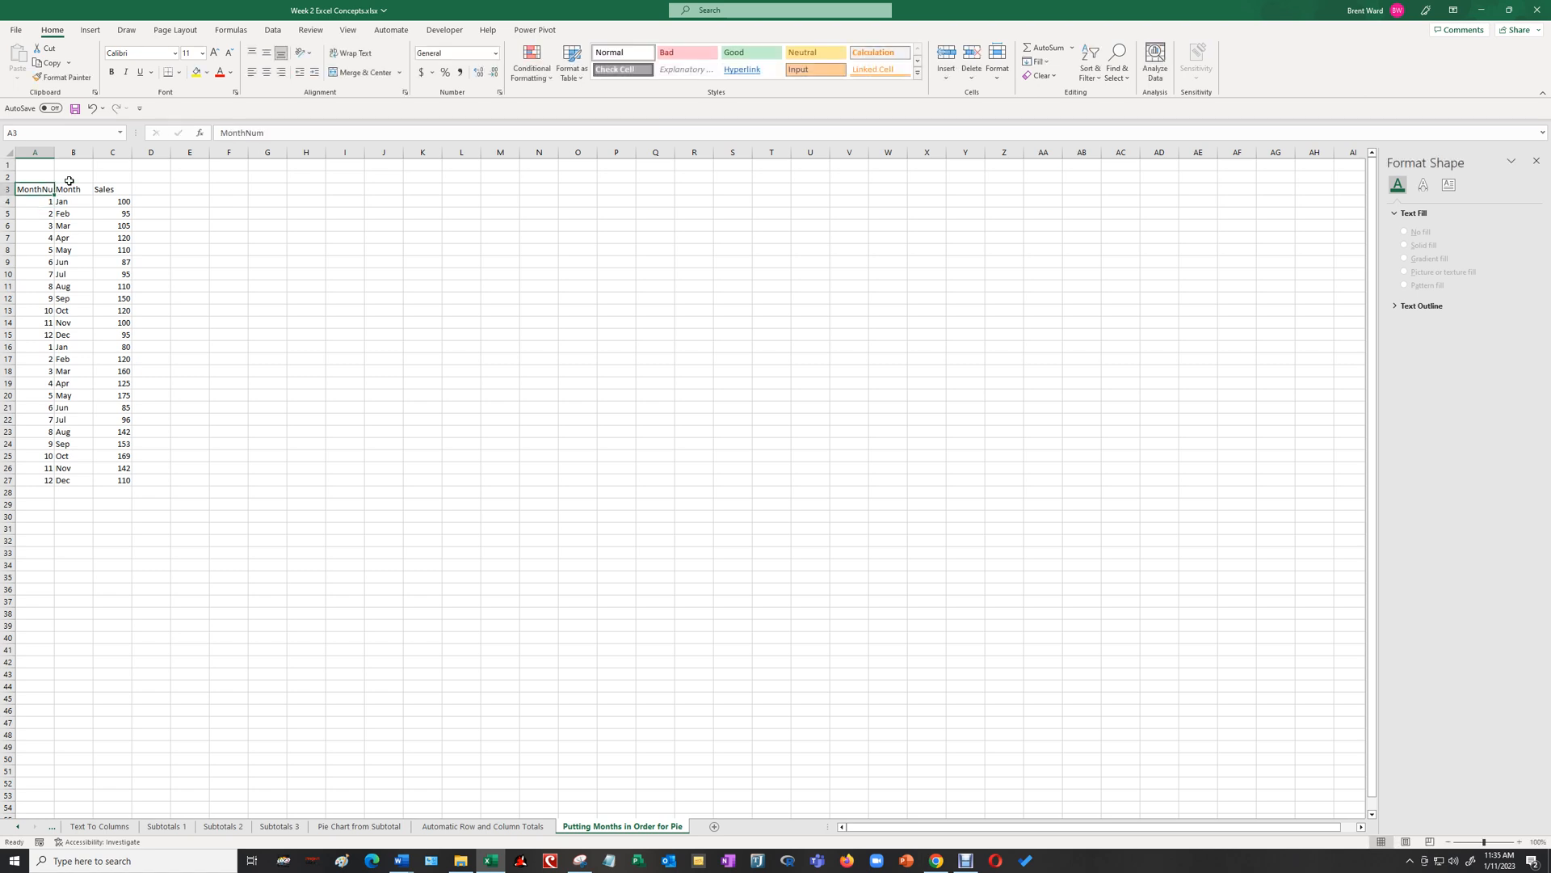
double_click(54, 152)
click(282, 271)
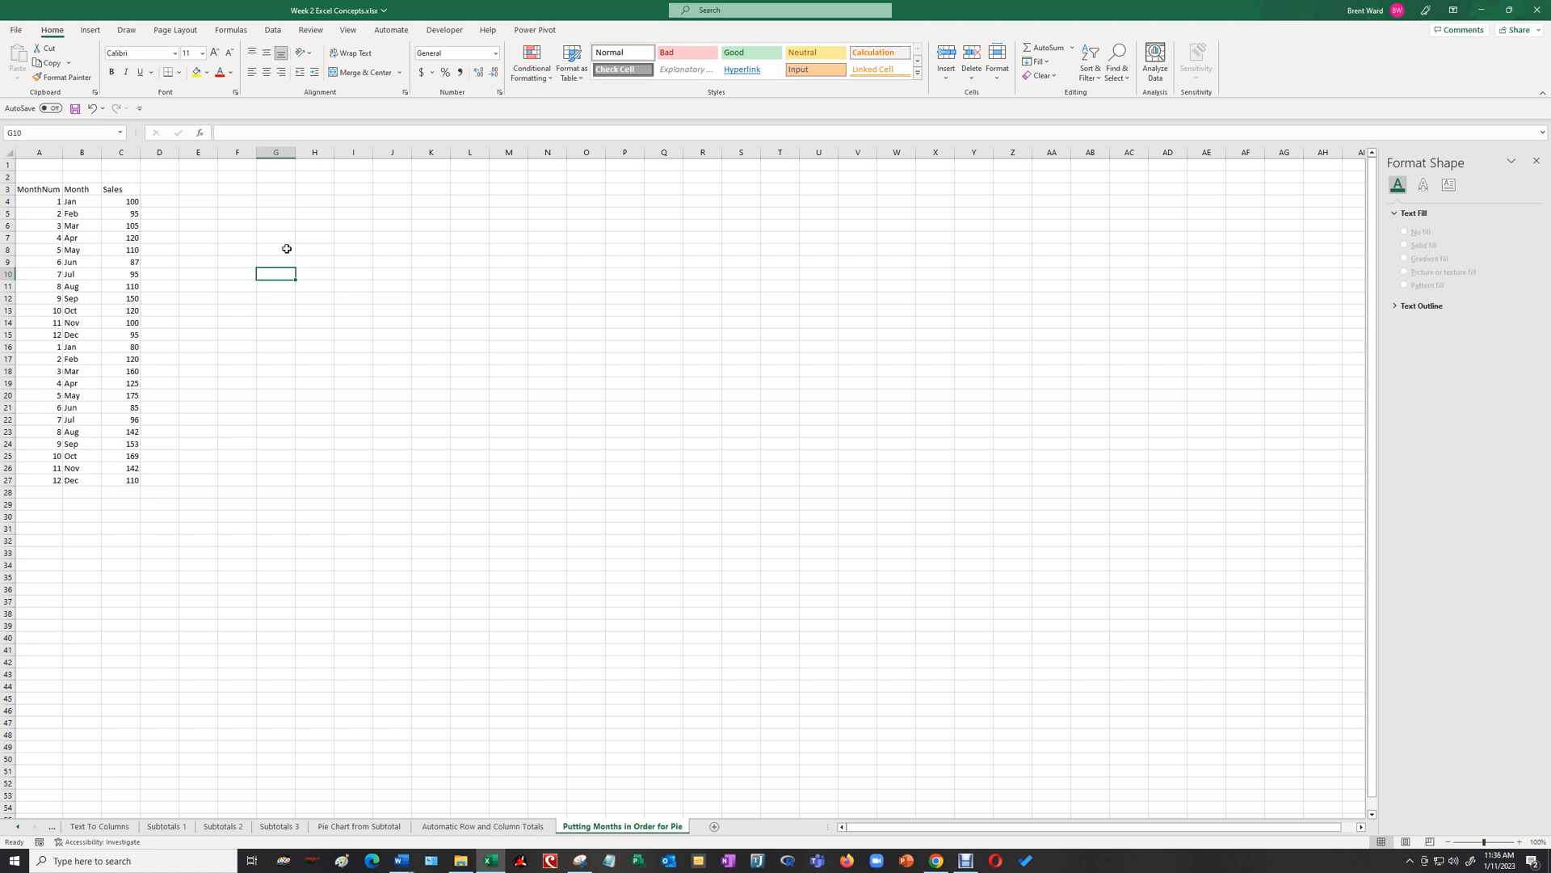
drag(52, 192, 129, 484)
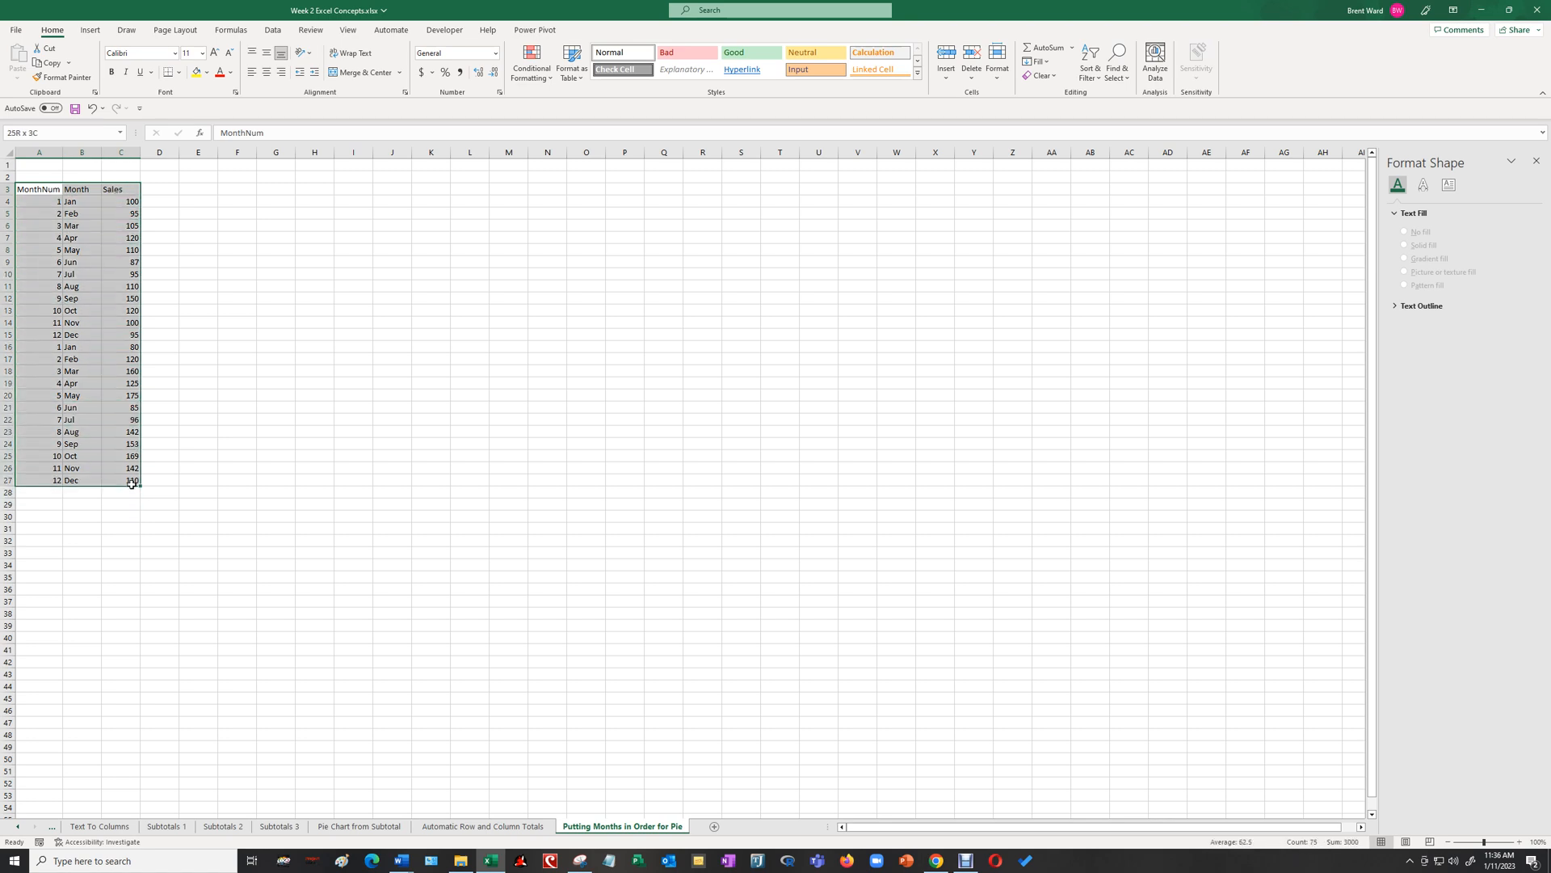
click(273, 30)
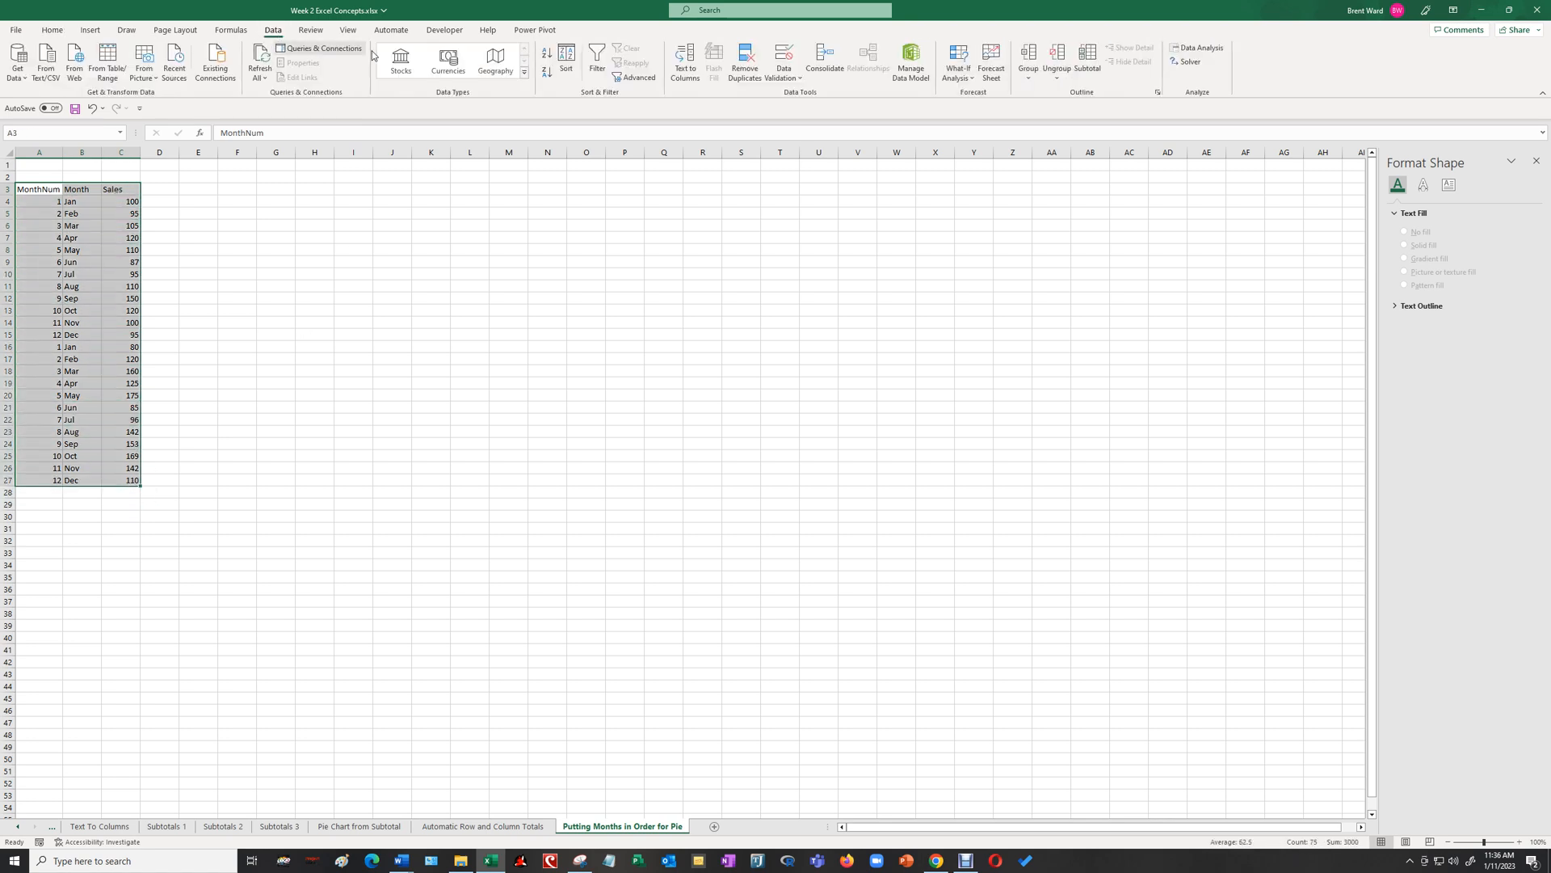
click(566, 58)
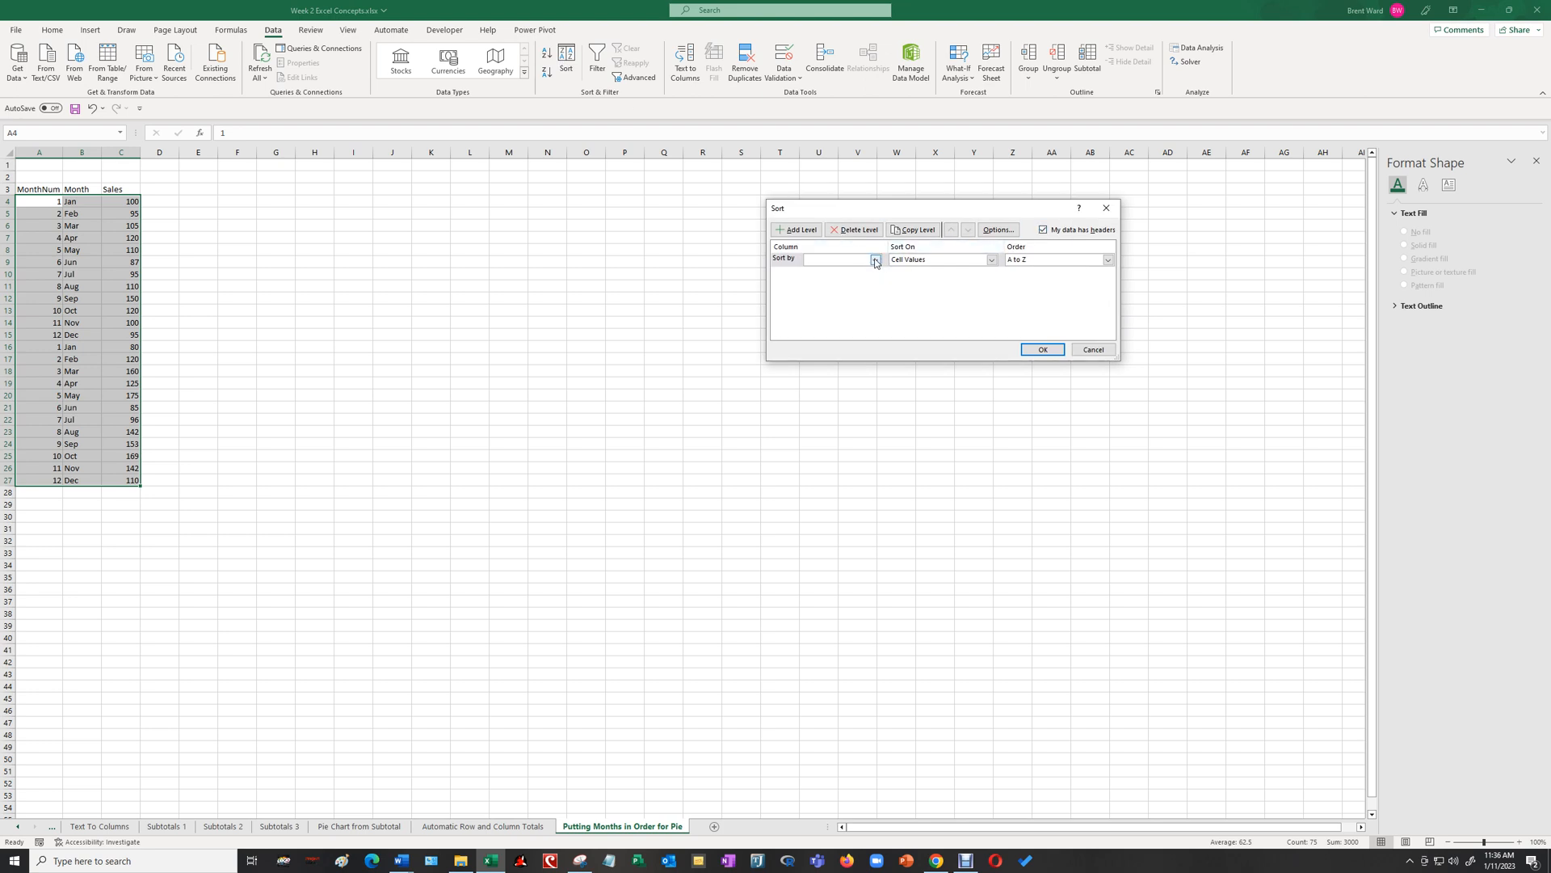
click(1093, 349)
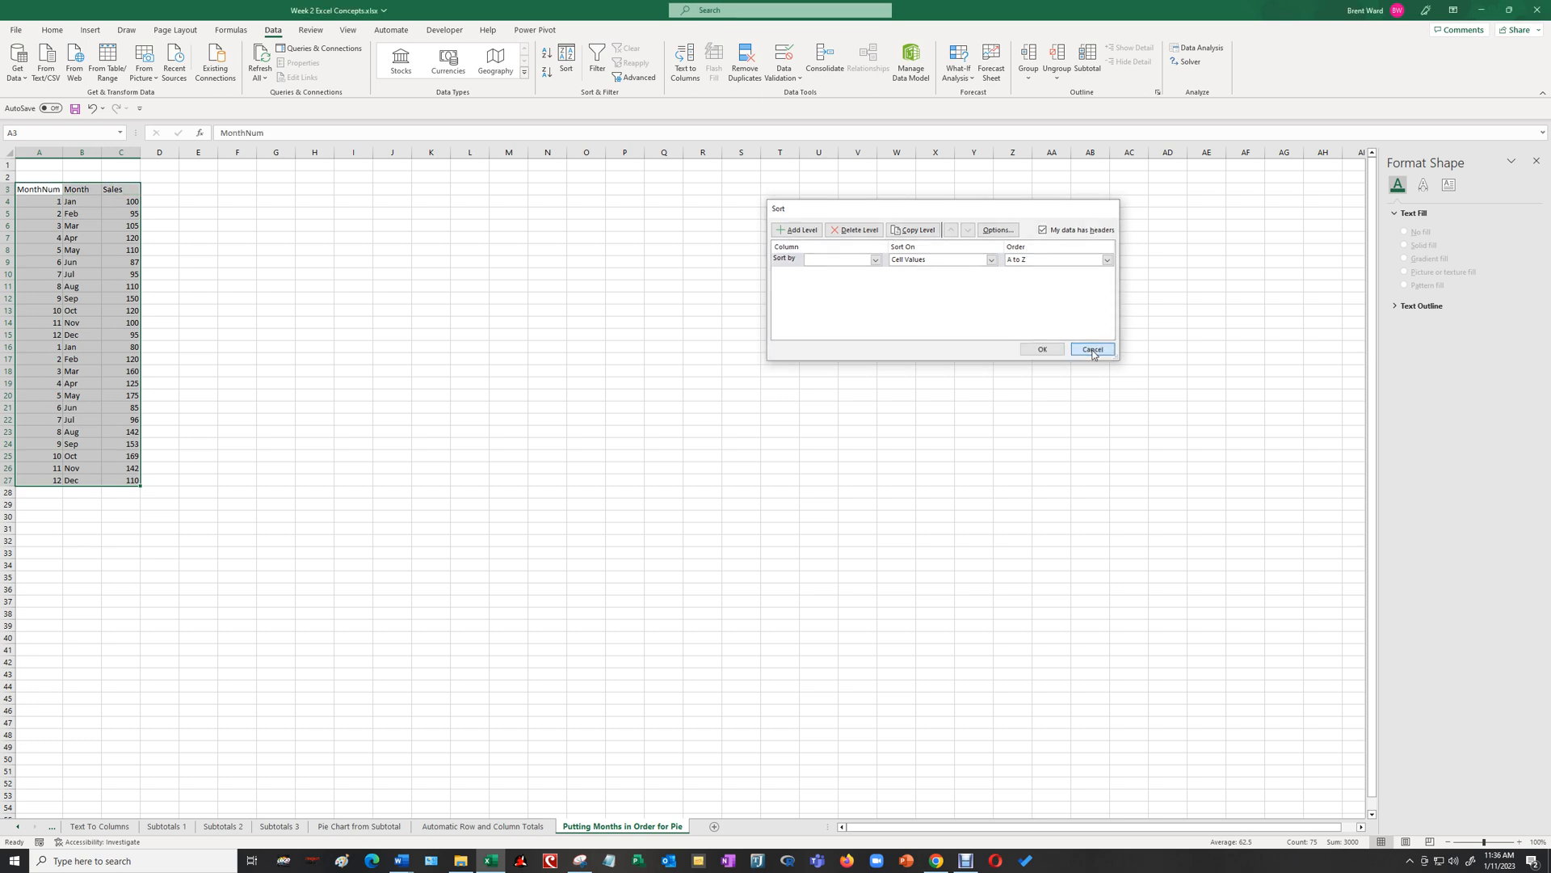
click(695, 359)
Sort the data in A3:C27 by MonthNum, smallest to largest, keeping the header row
drag(44, 191, 129, 190)
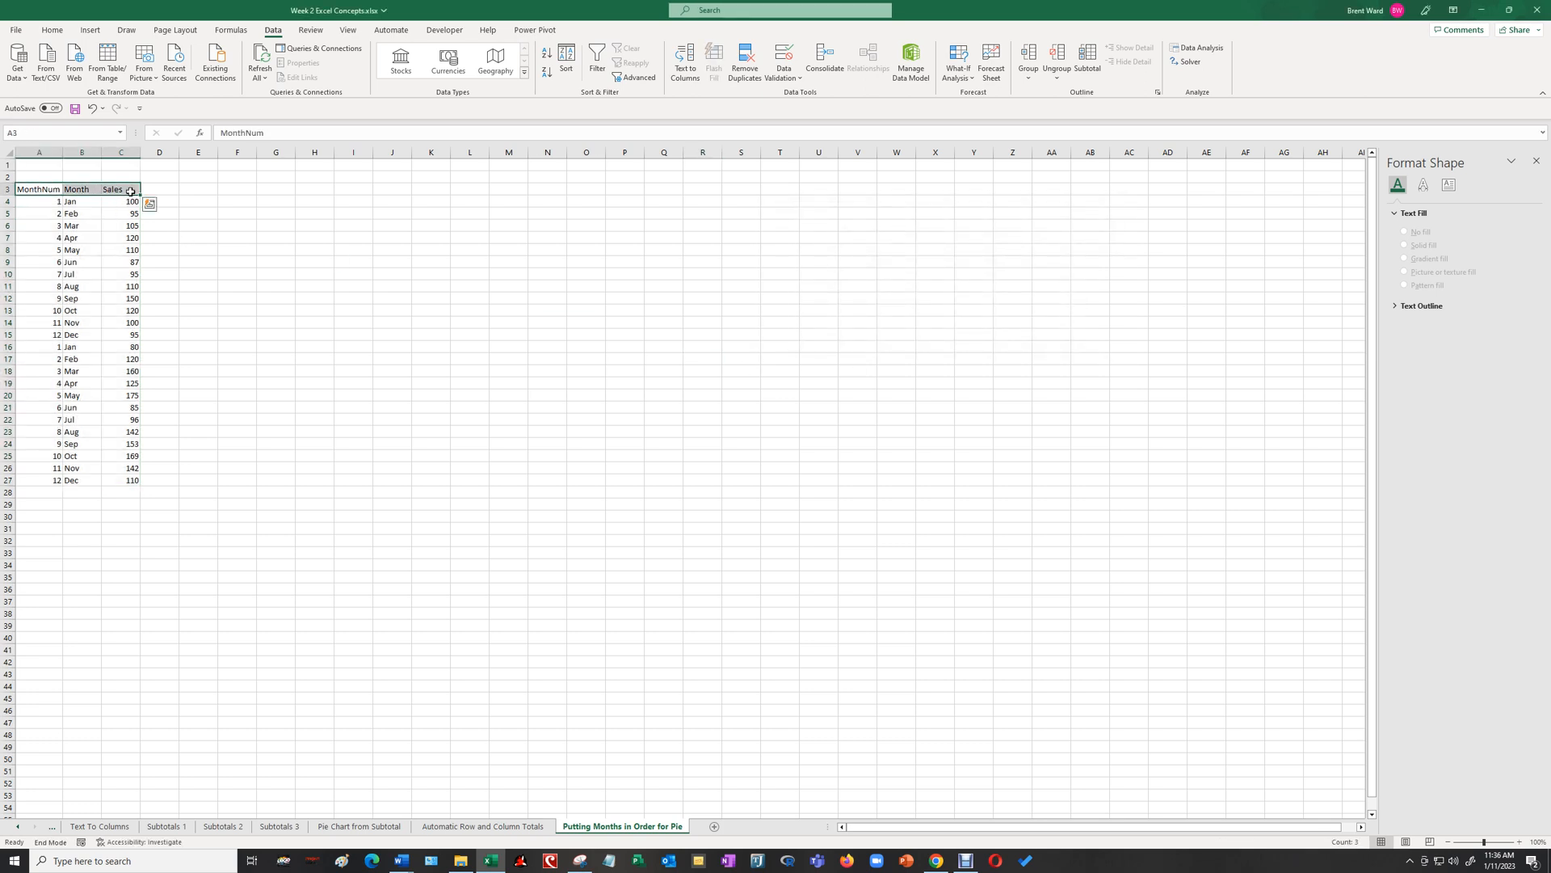
key(ctrl+shift+Down)
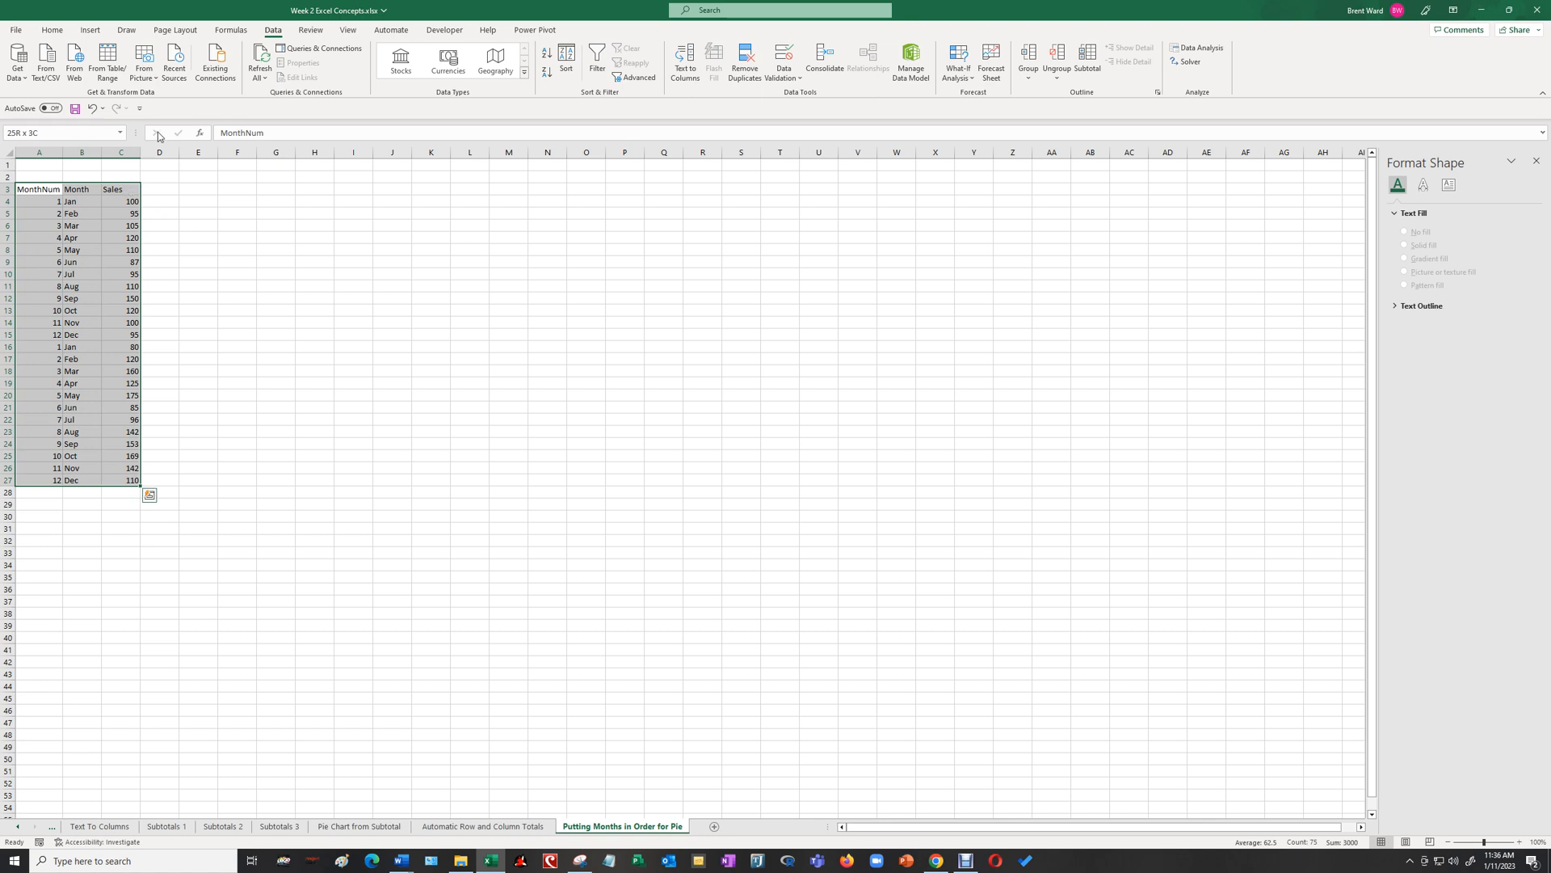
click(567, 60)
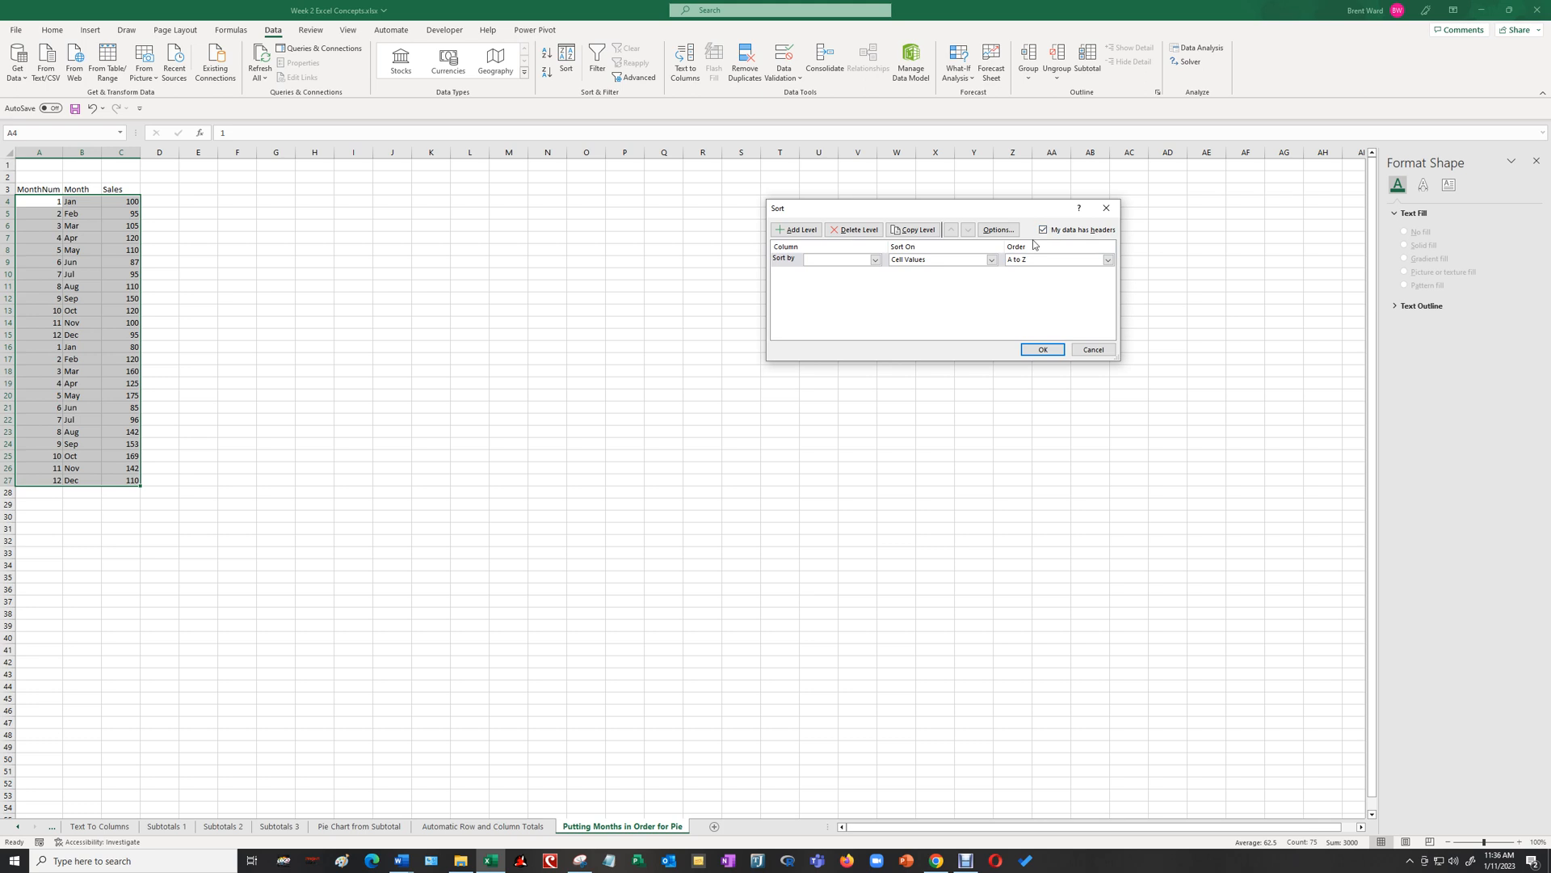
click(876, 259)
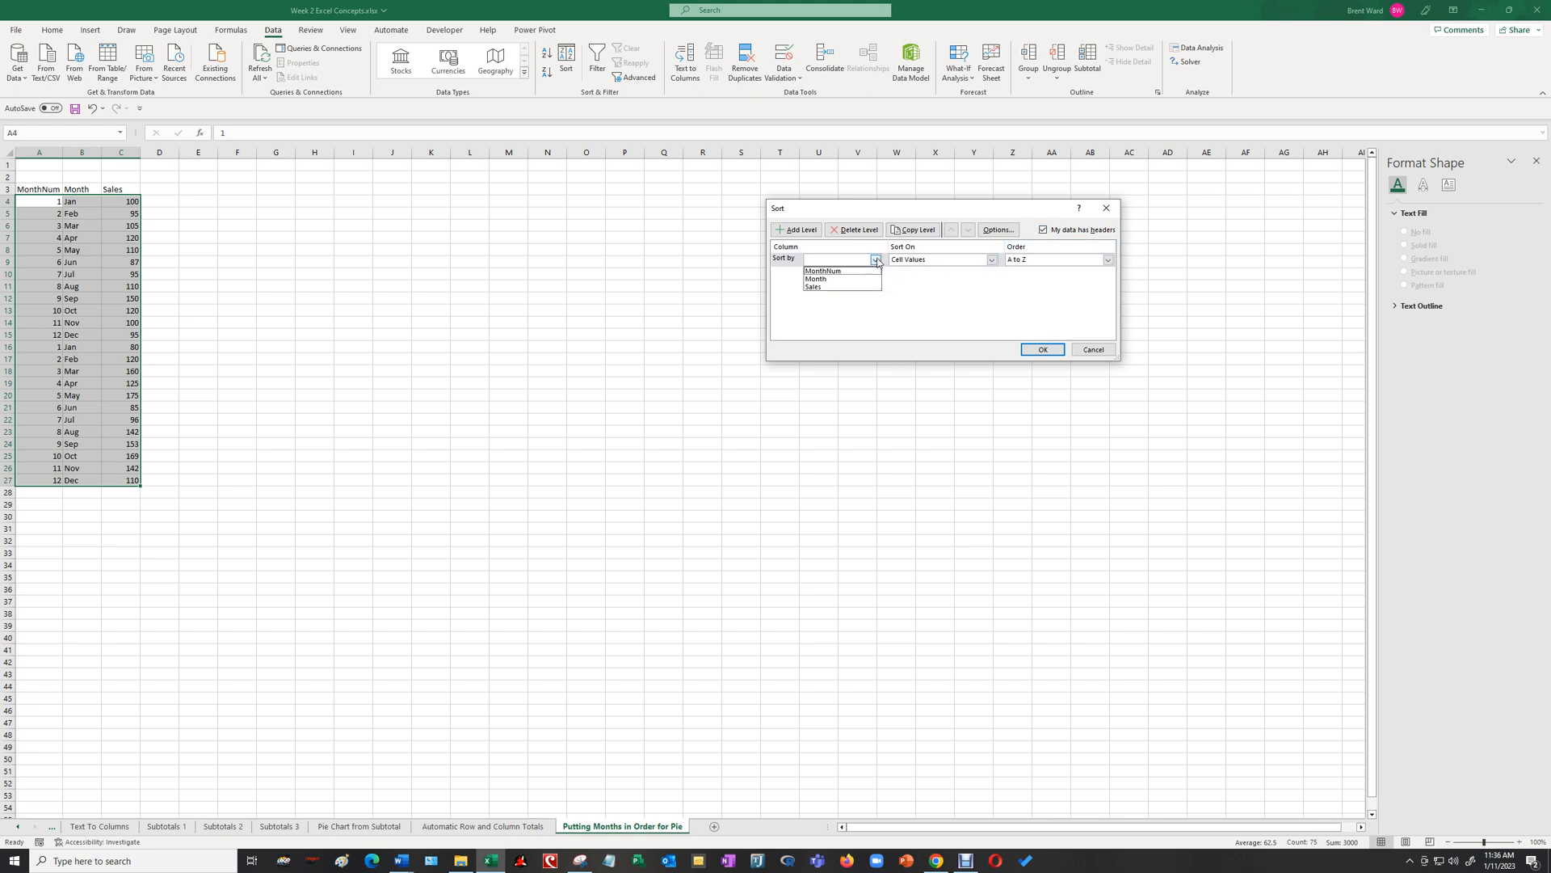
click(823, 270)
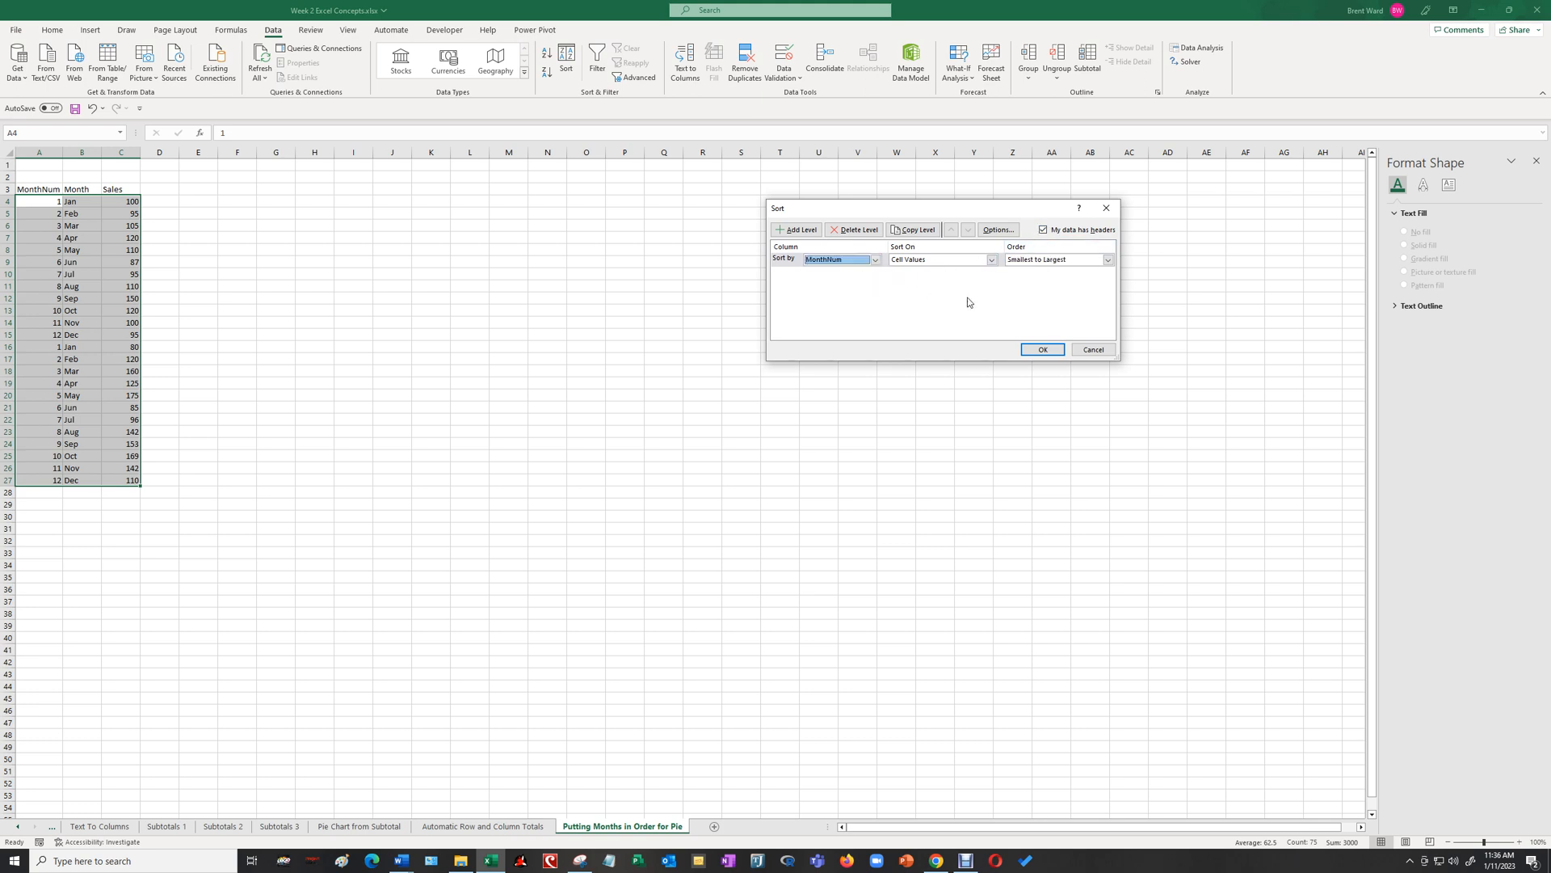
click(1049, 351)
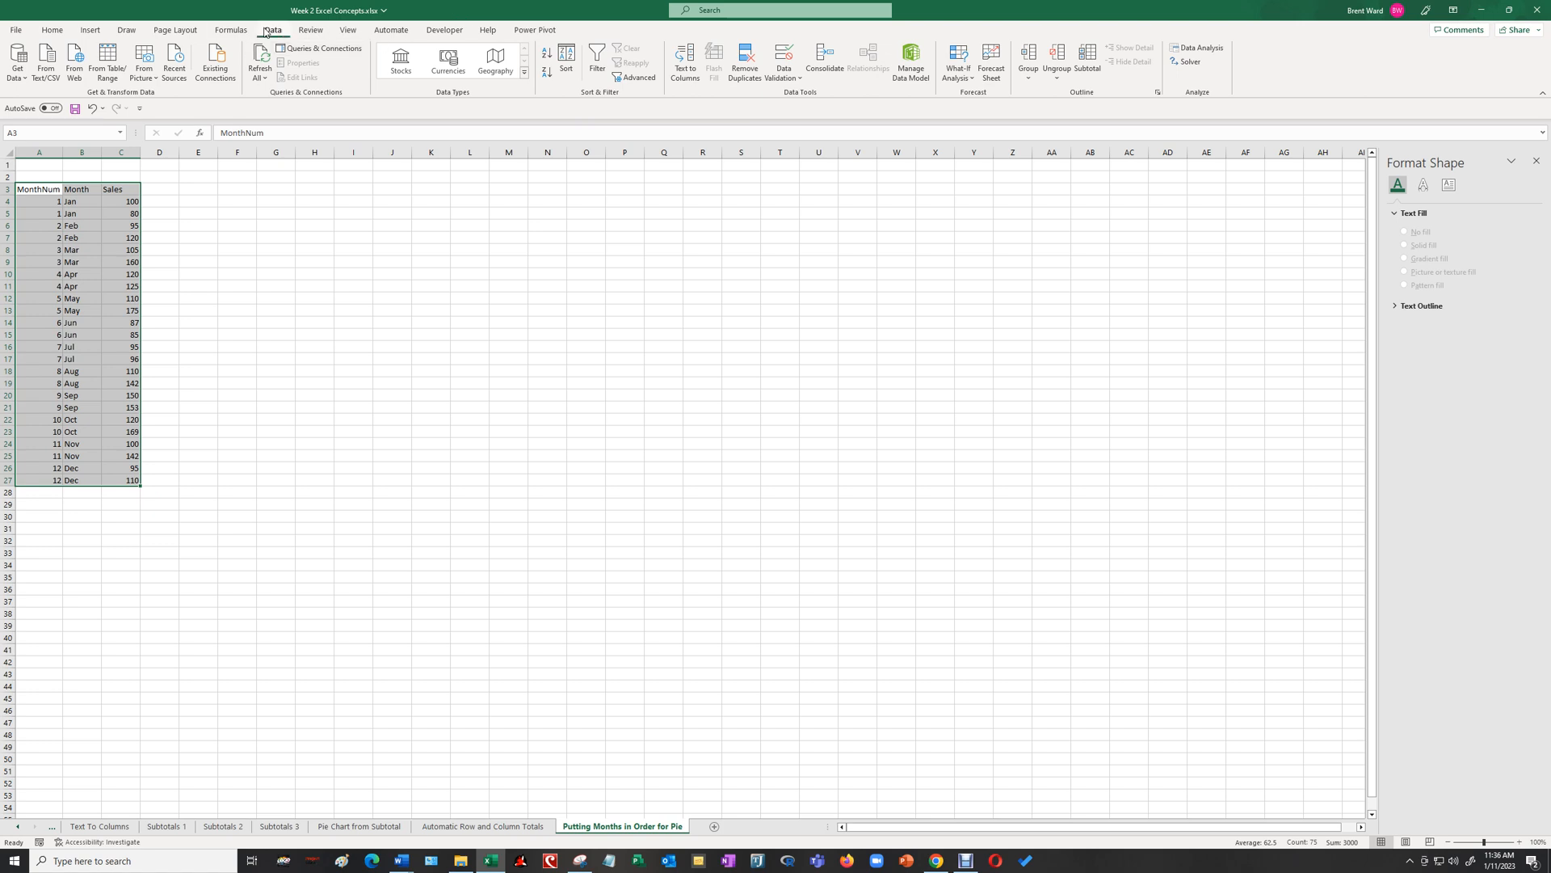
Add Sum subtotals of Sales at each change in Month and collapse the outline to level 2
click(1085, 62)
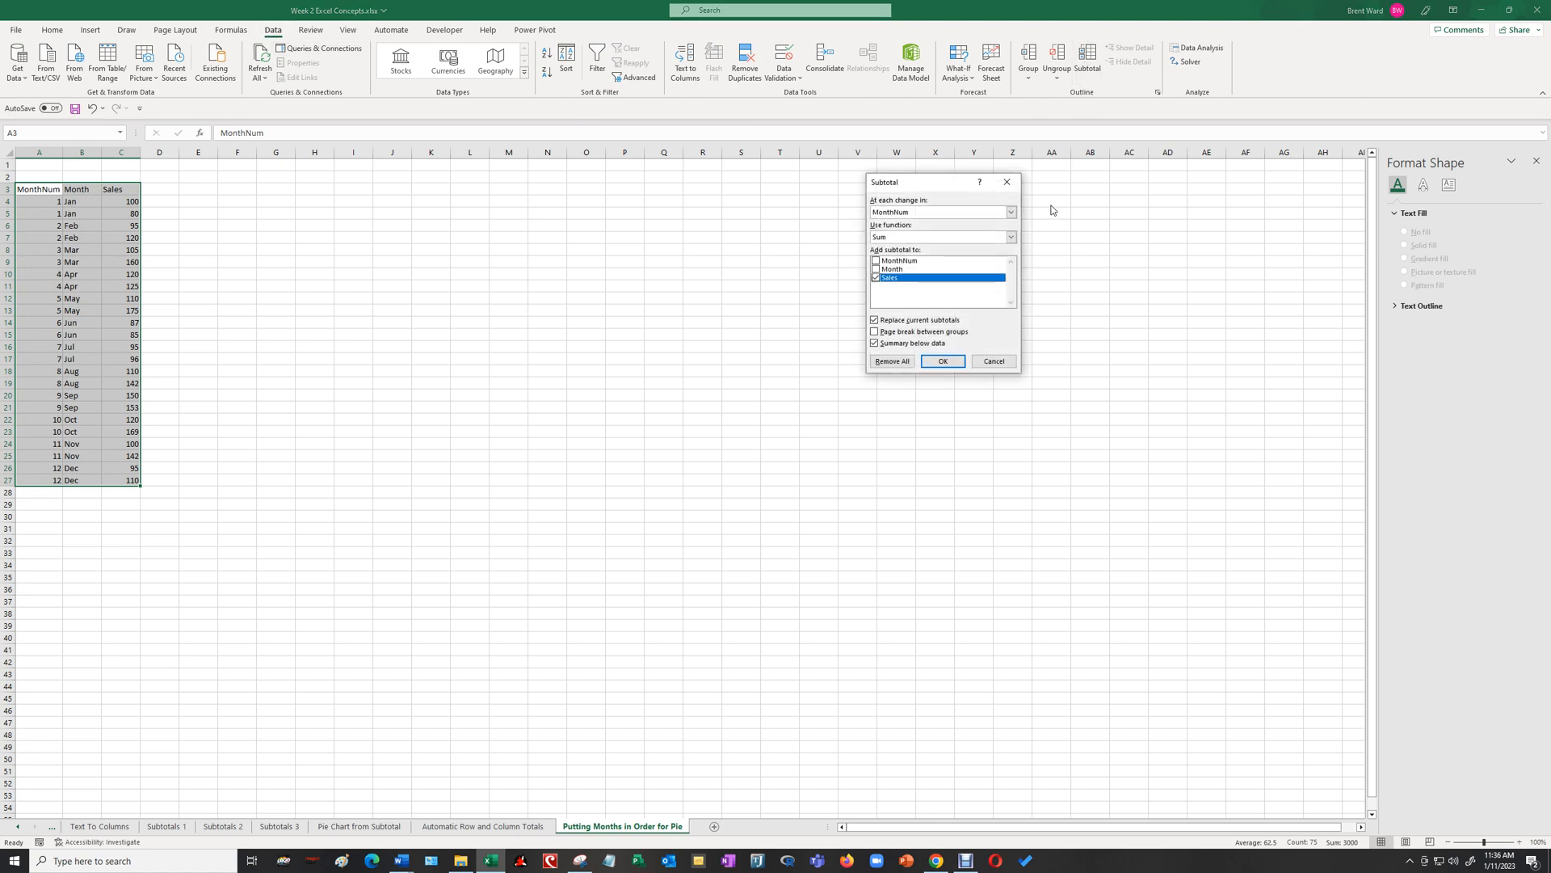
click(1010, 212)
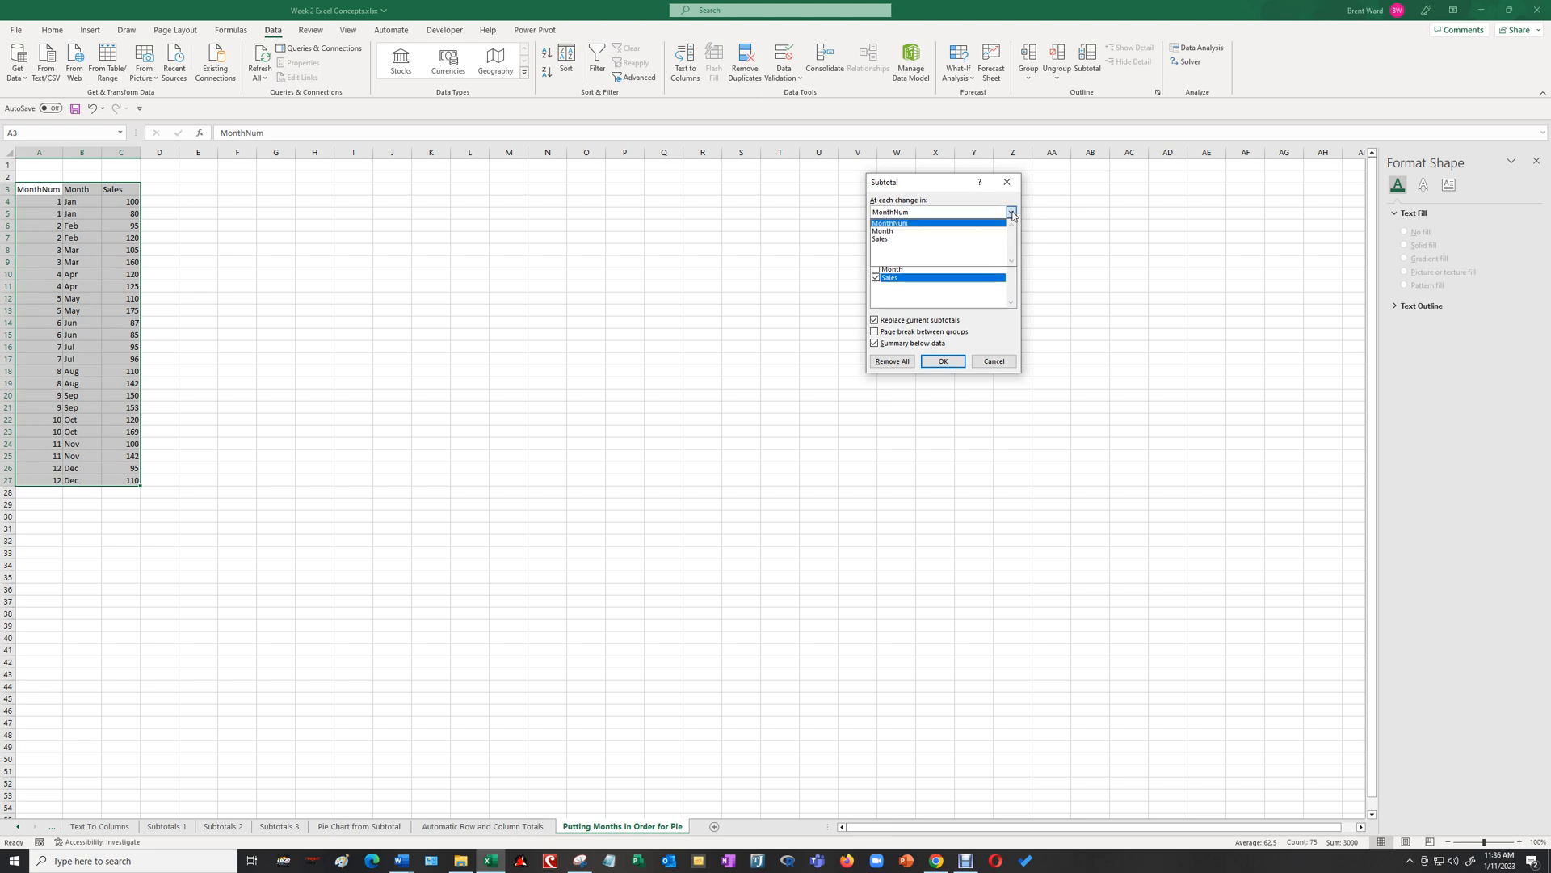
click(994, 231)
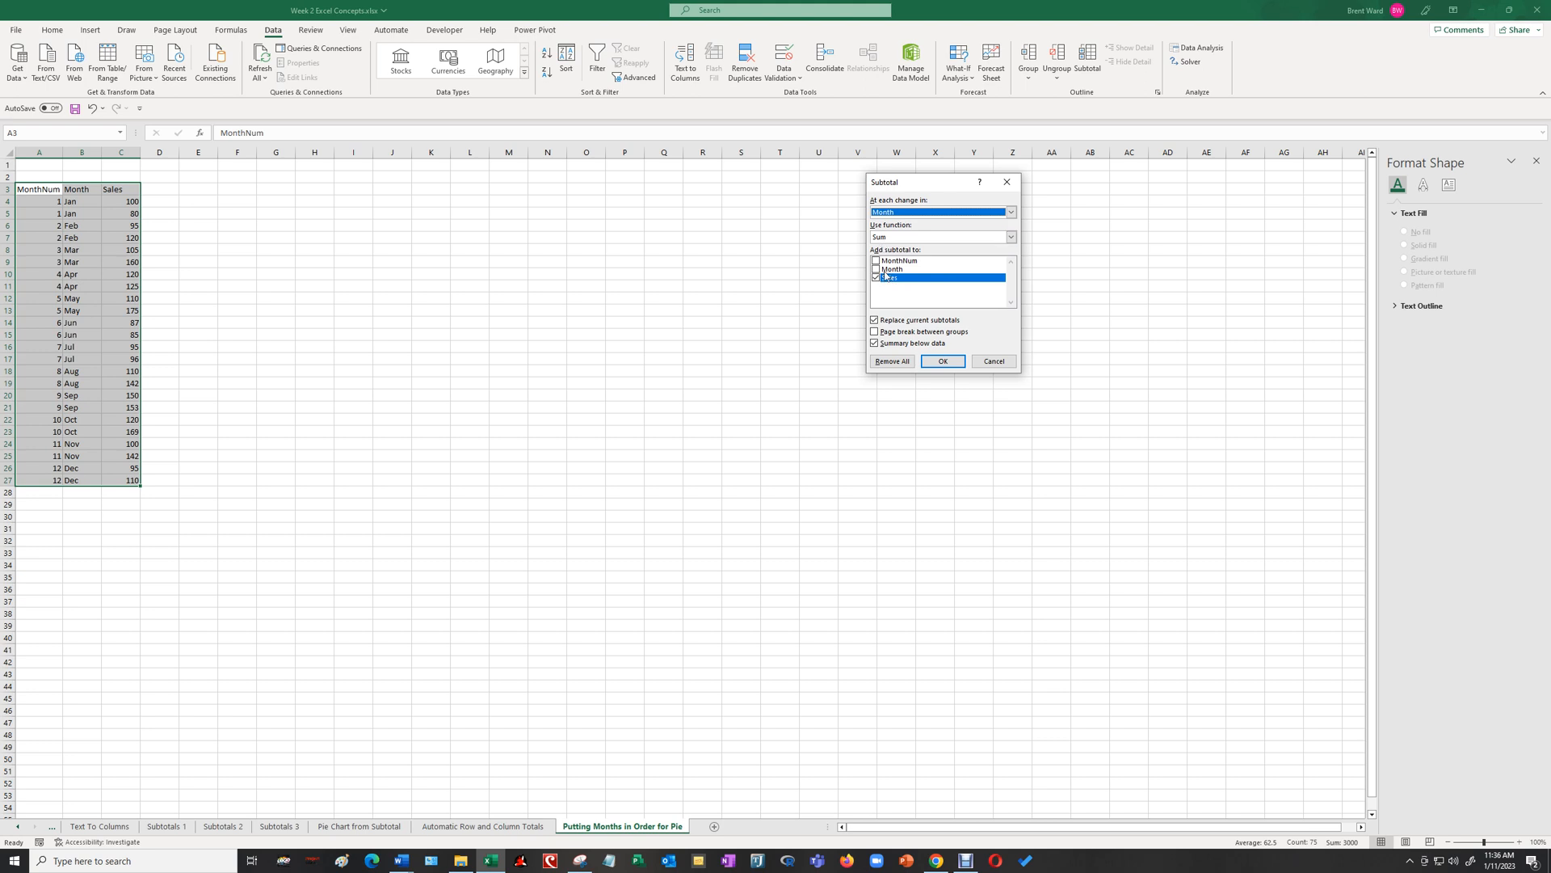
click(943, 362)
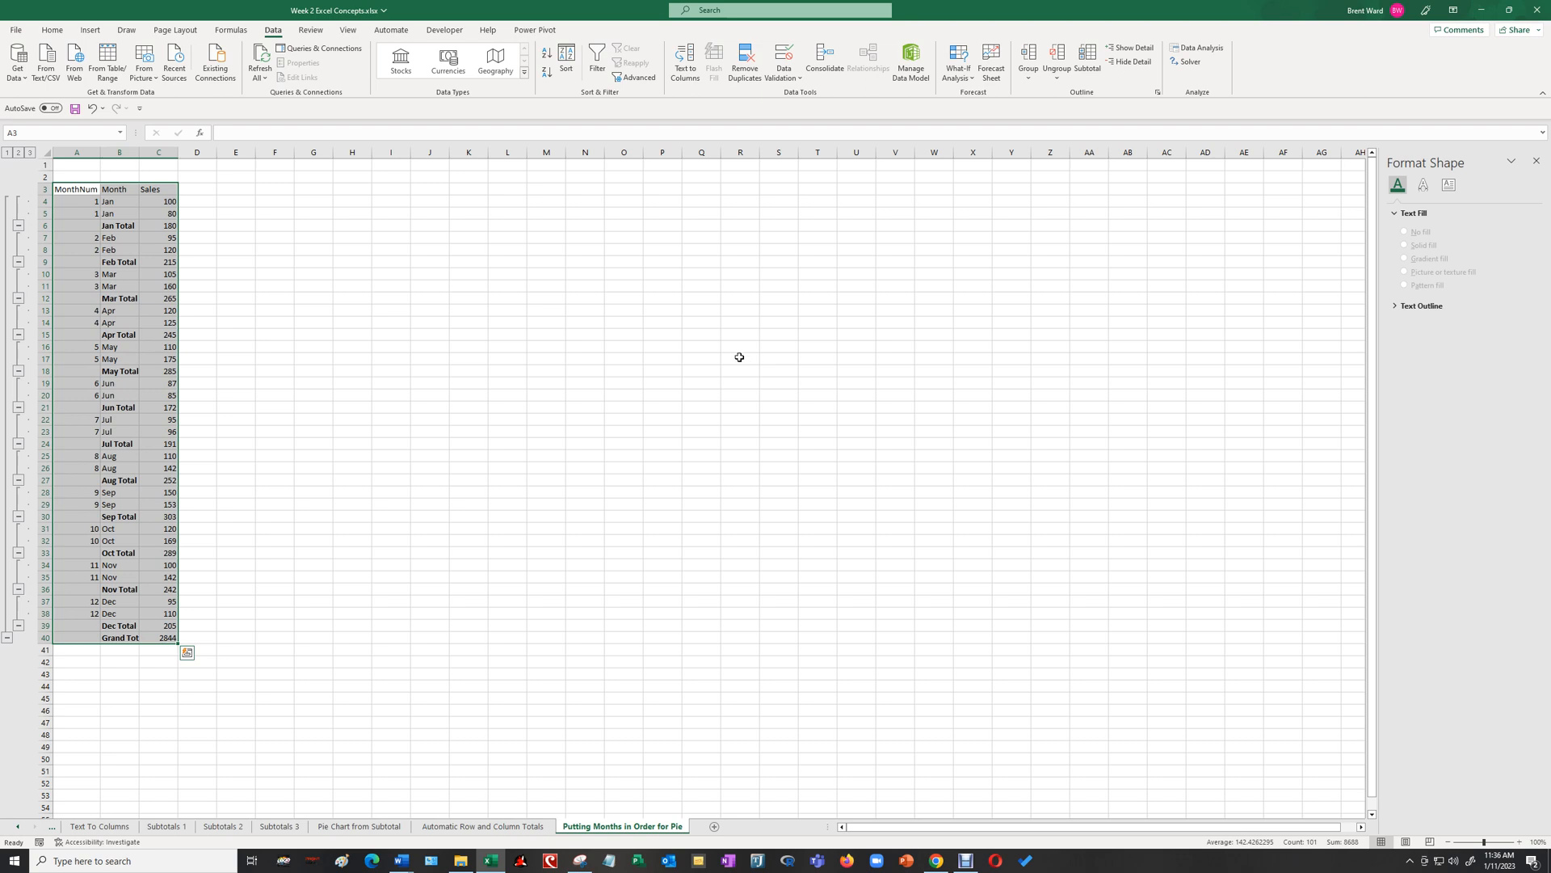
click(18, 152)
click(394, 250)
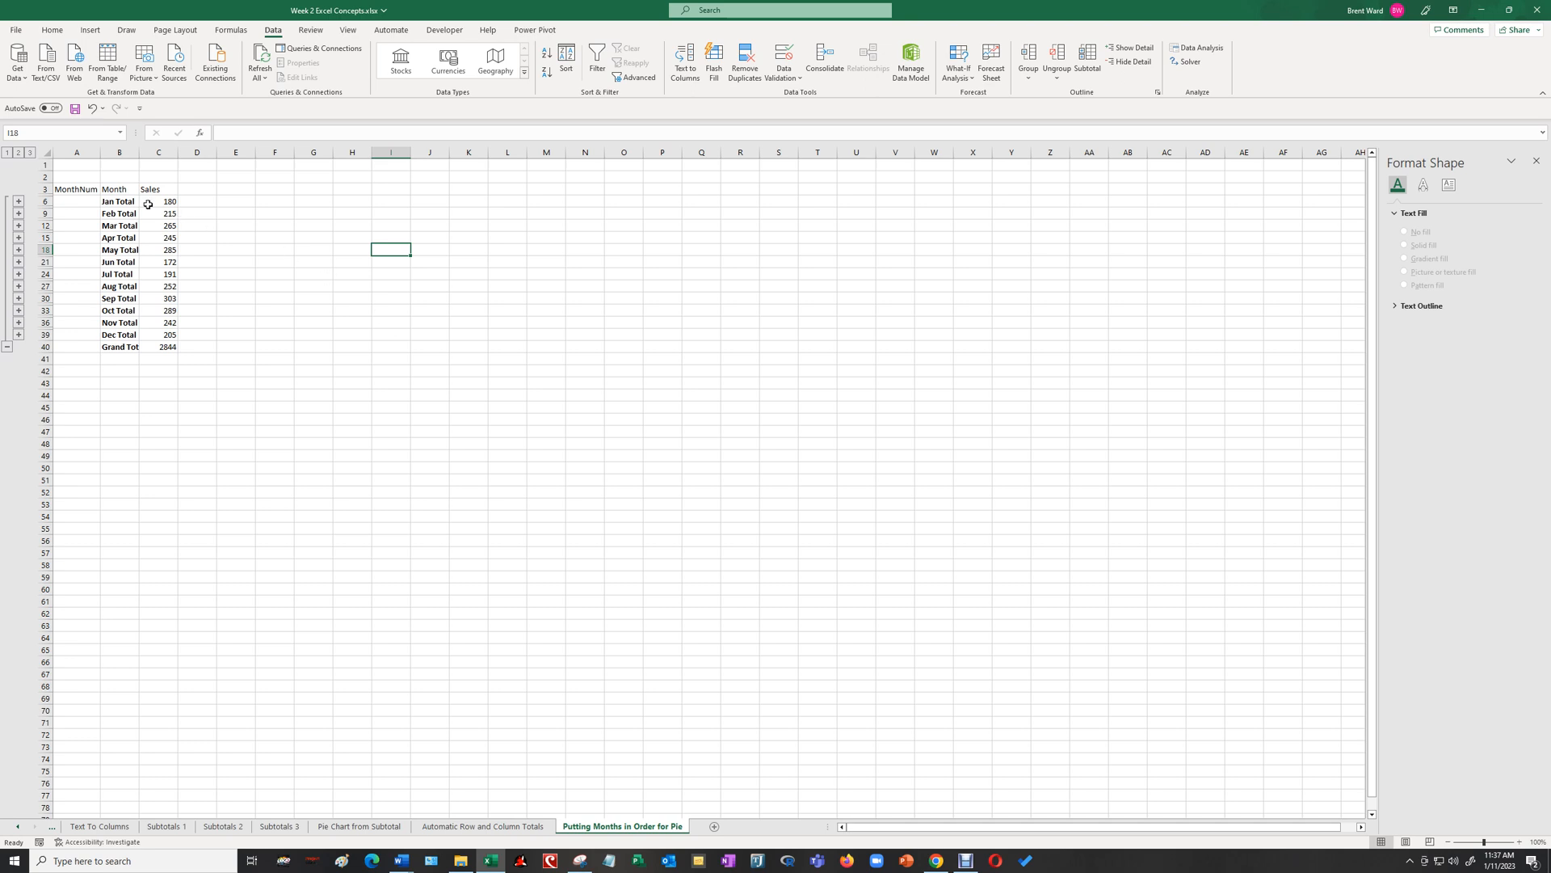
Select only the visible cells of the Month and Sales subtotals in B3:C40, including the grand total
drag(117, 189, 162, 349)
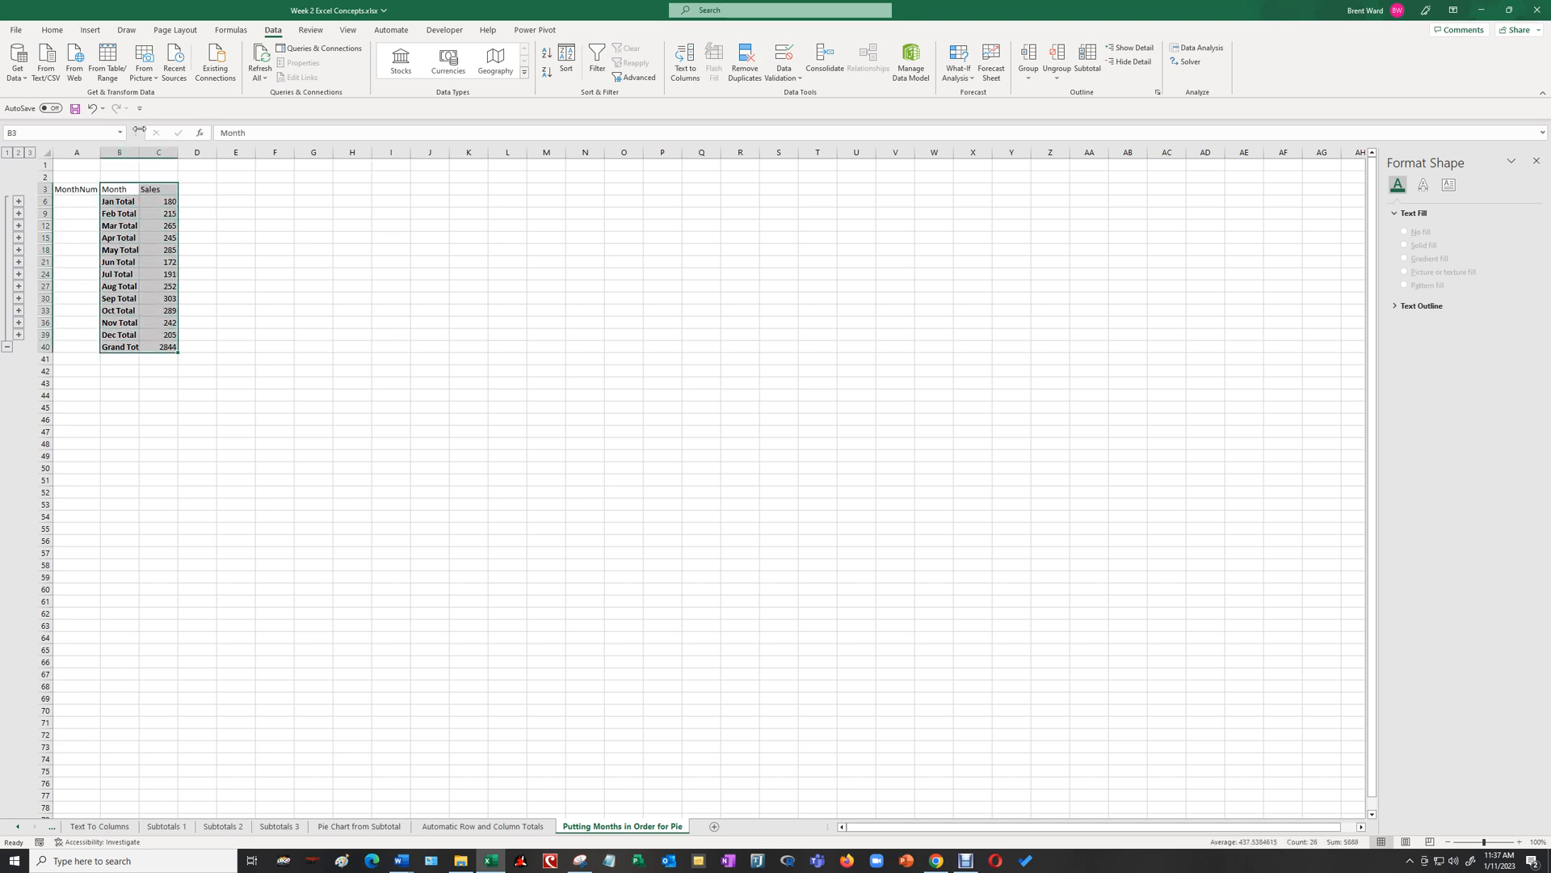
click(52, 29)
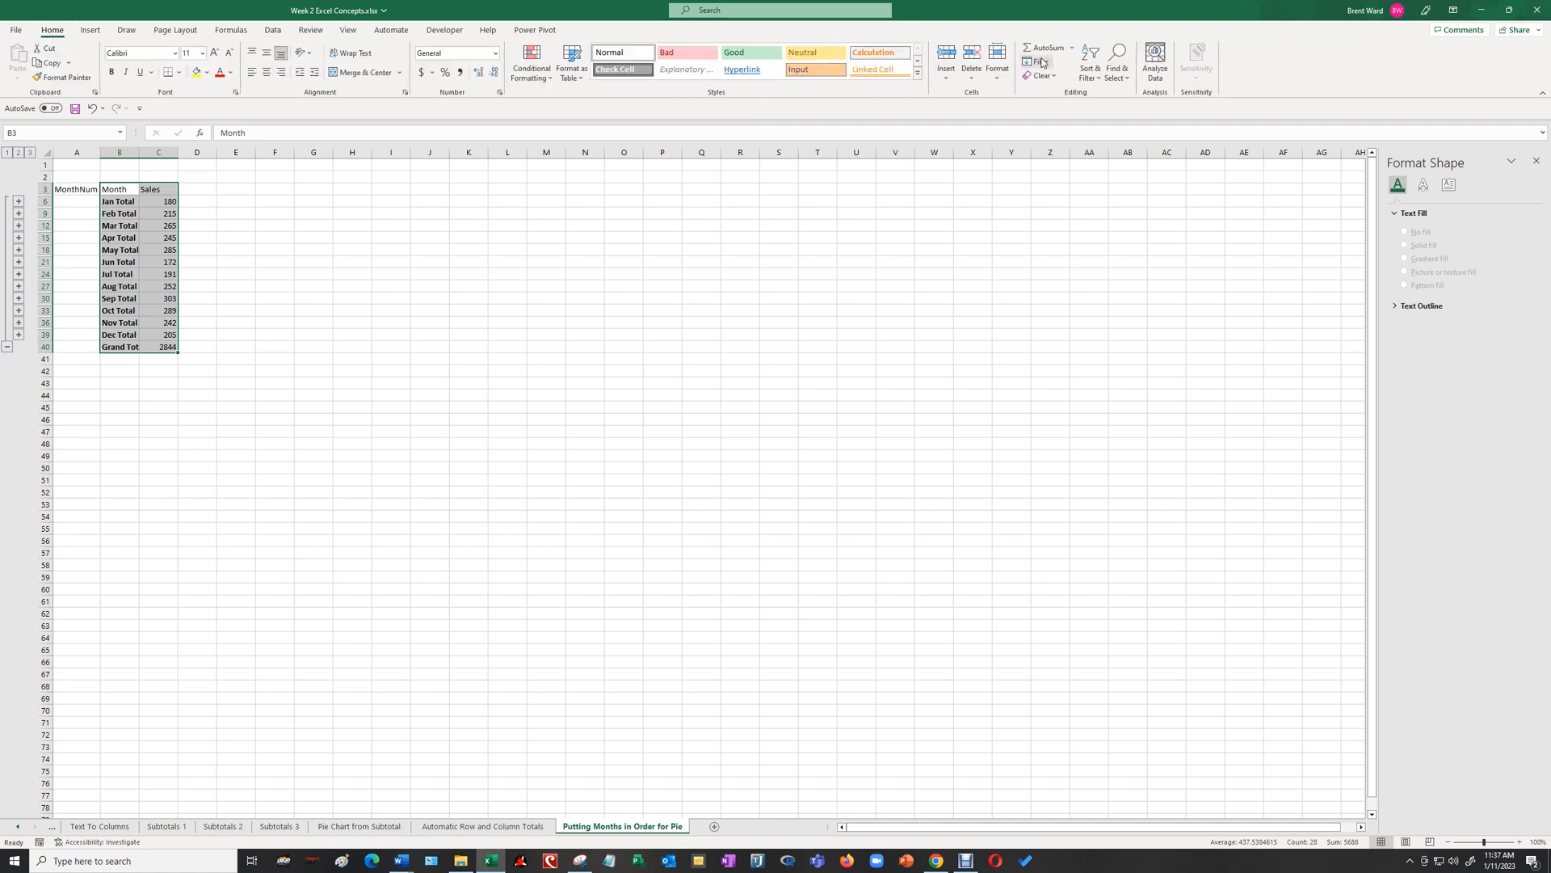
click(1124, 78)
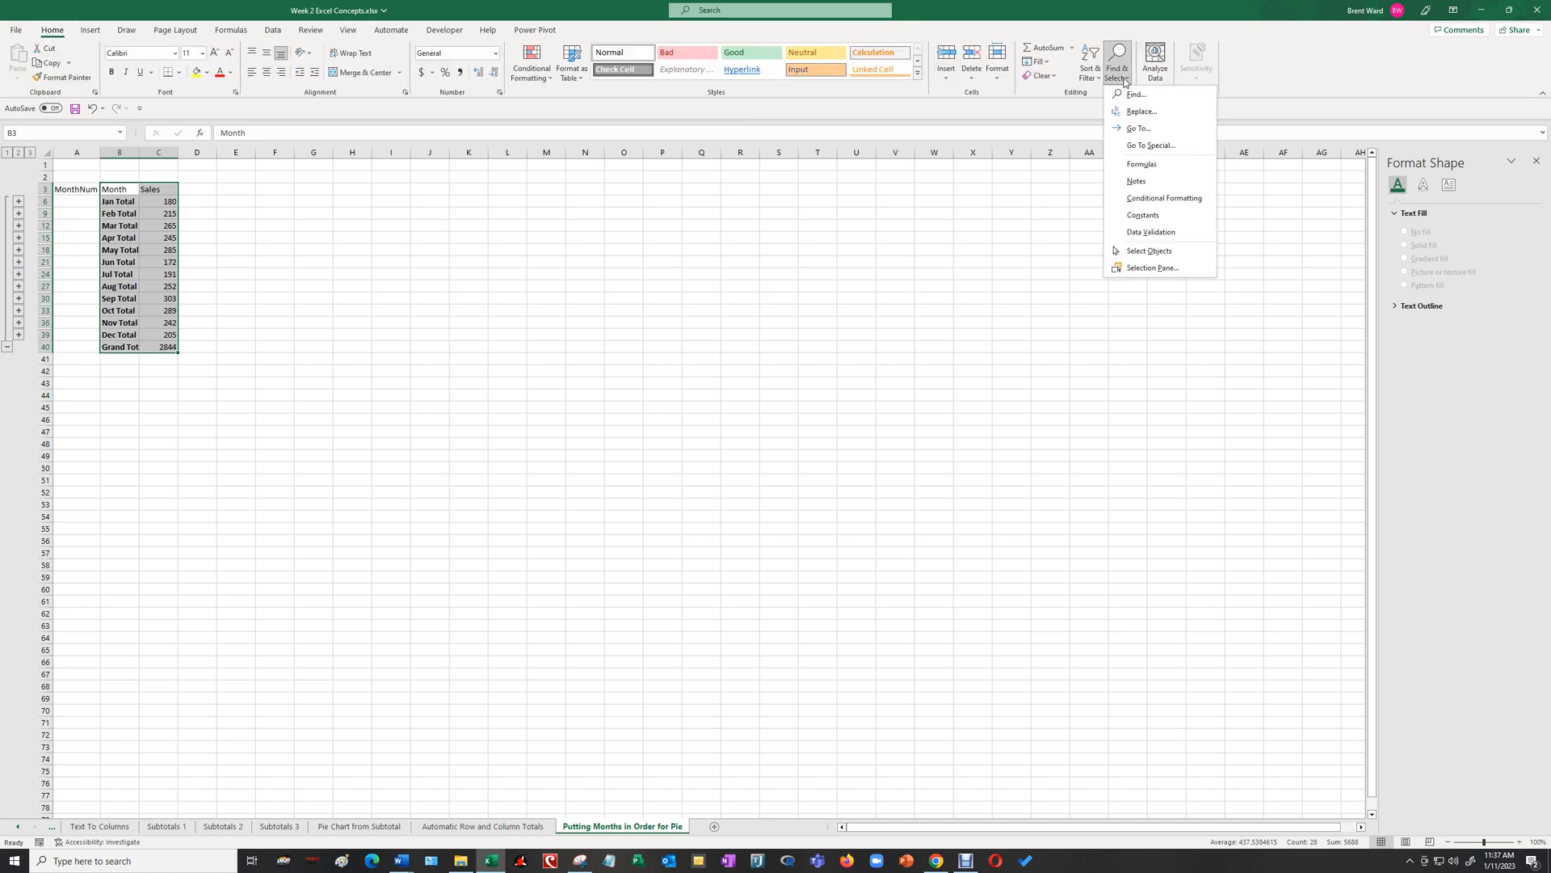
click(1148, 147)
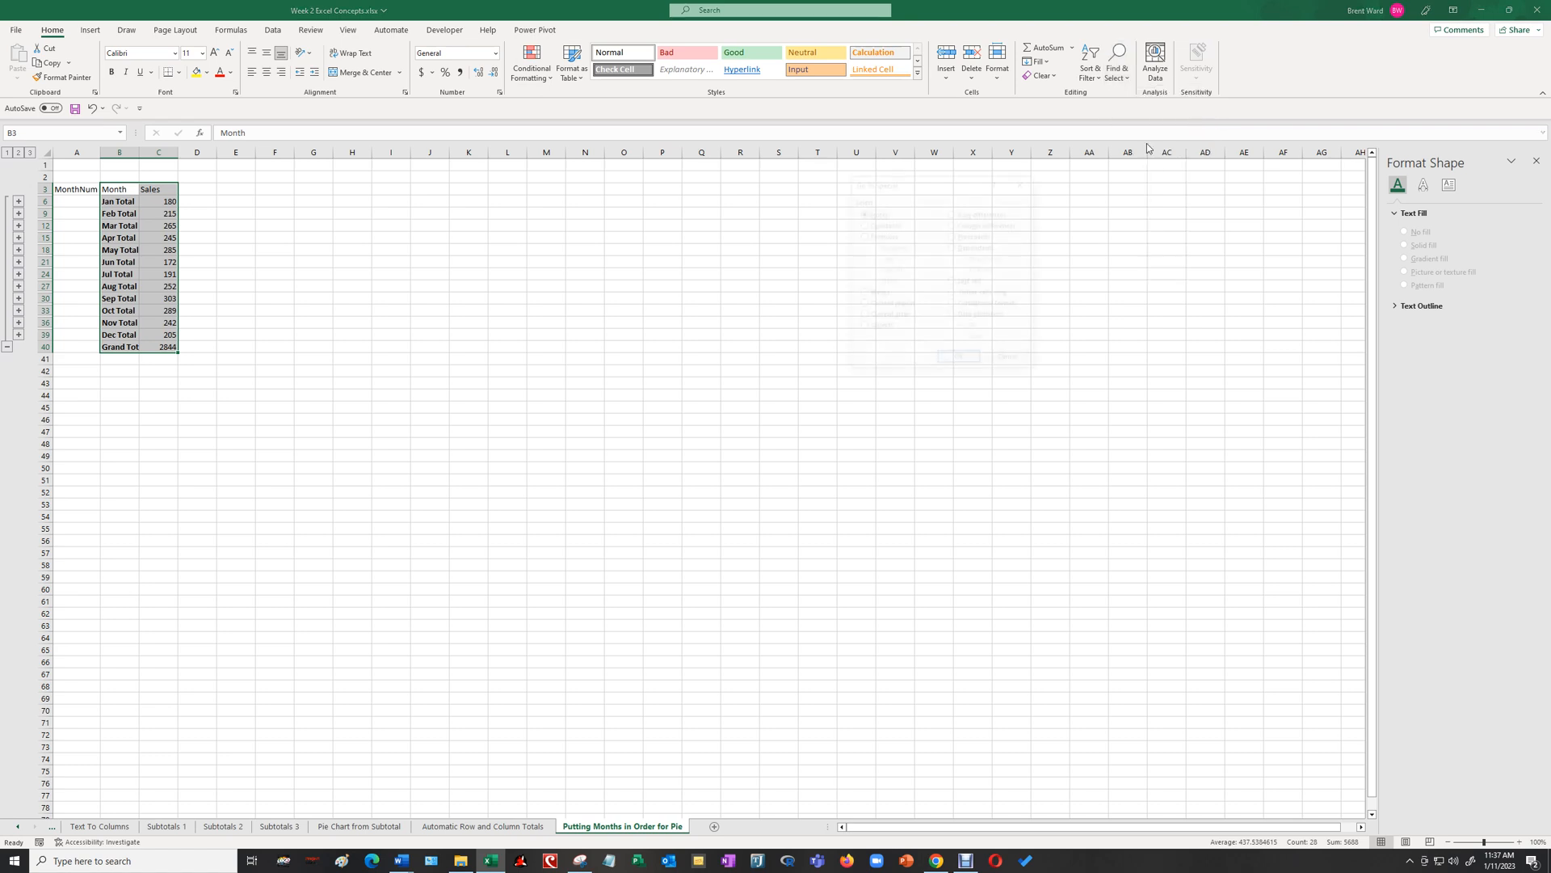
click(956, 294)
click(961, 361)
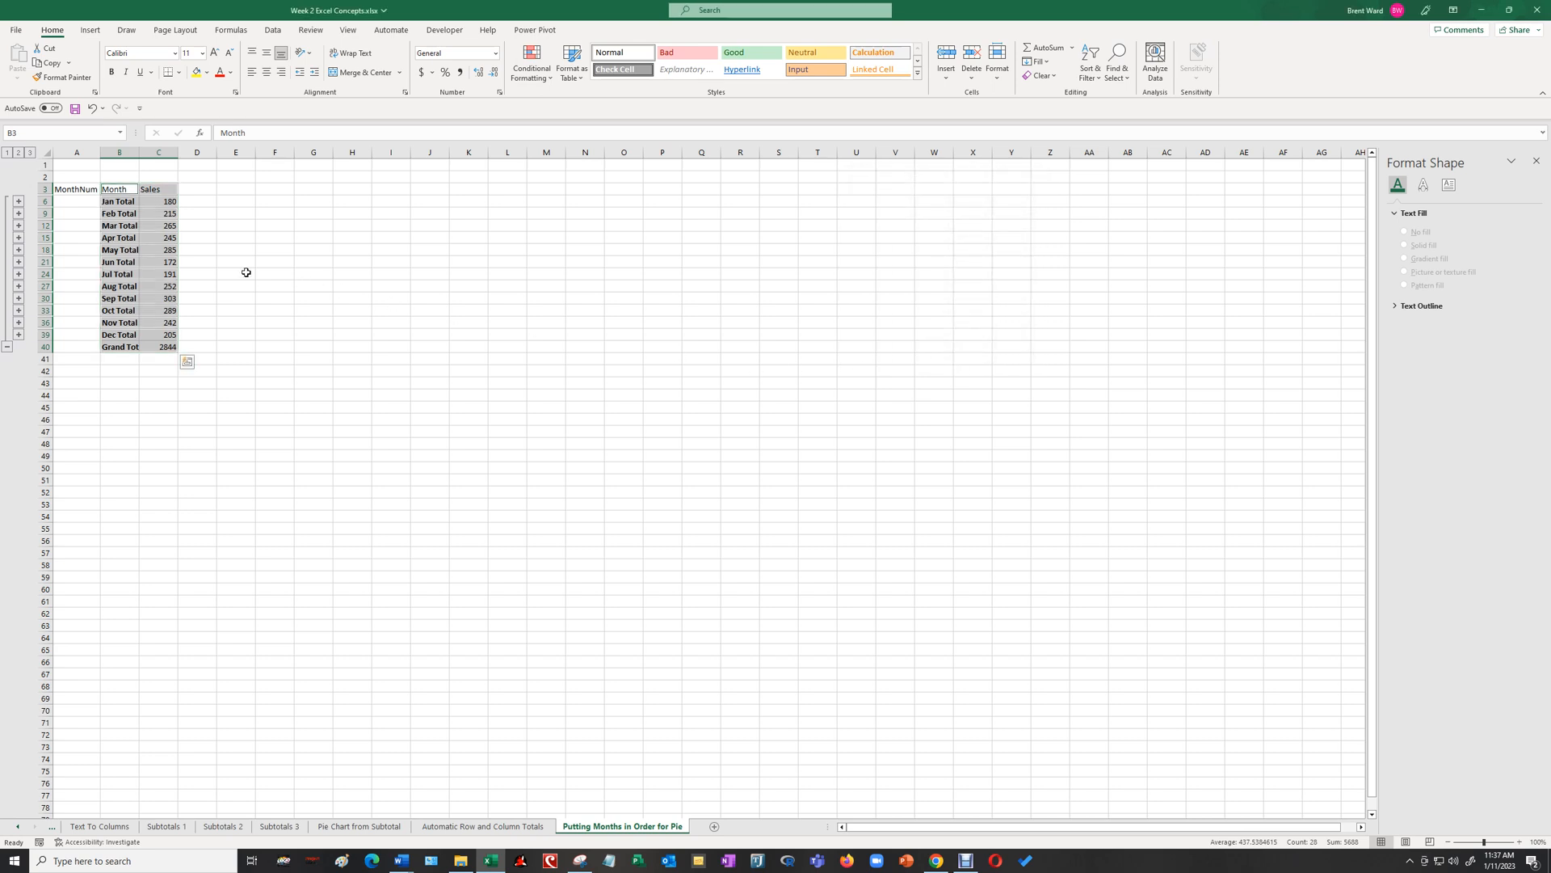
Copy the selected Month and Sales subtotals and paste them on the same sheet at F3
right_click(142, 238)
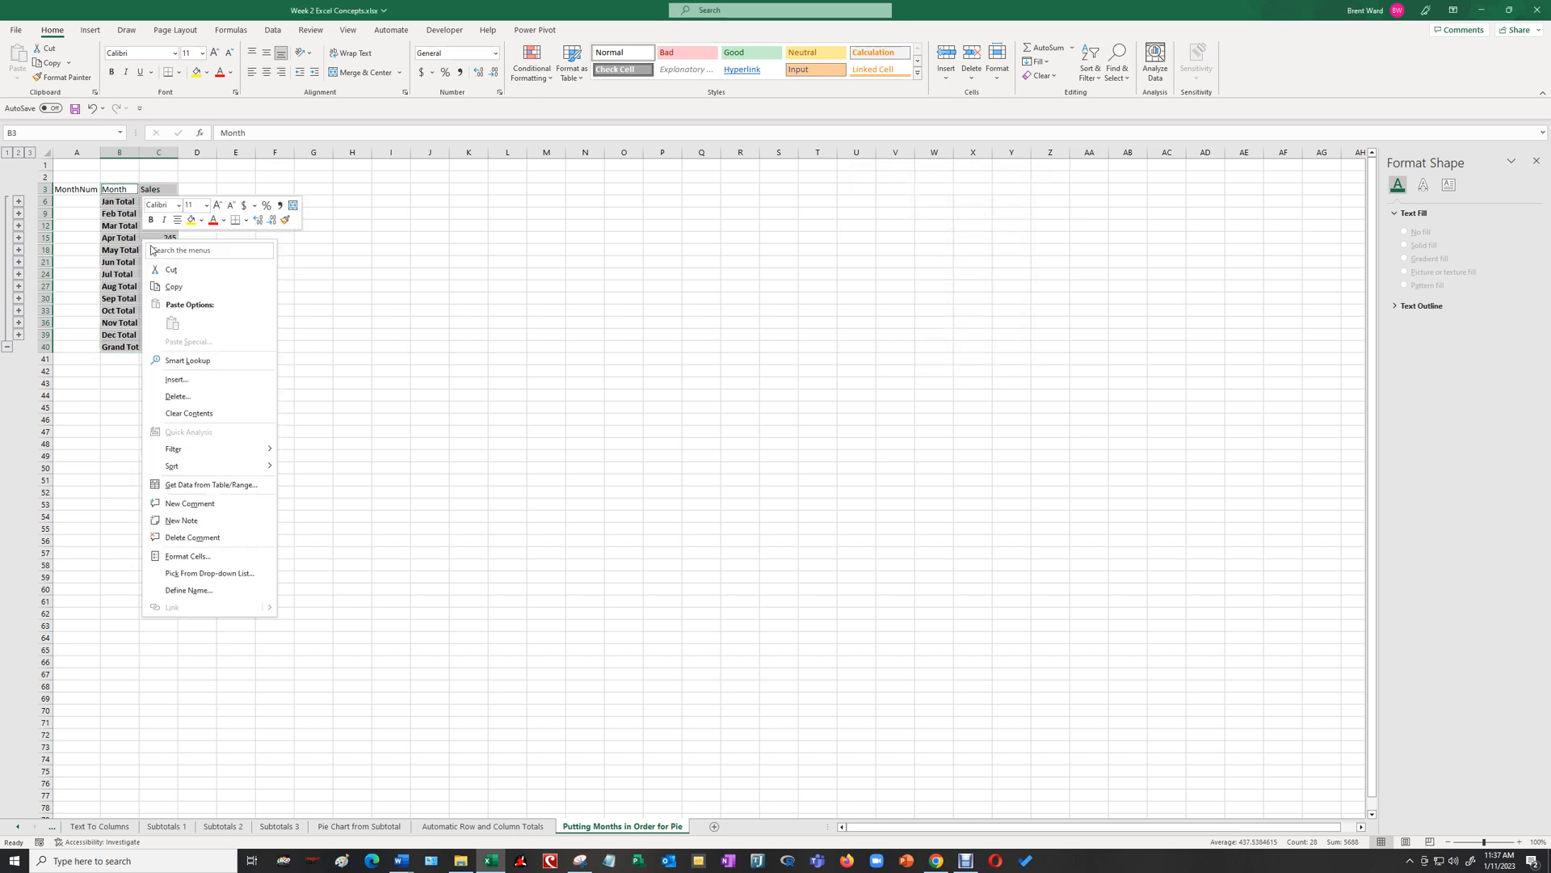
click(161, 282)
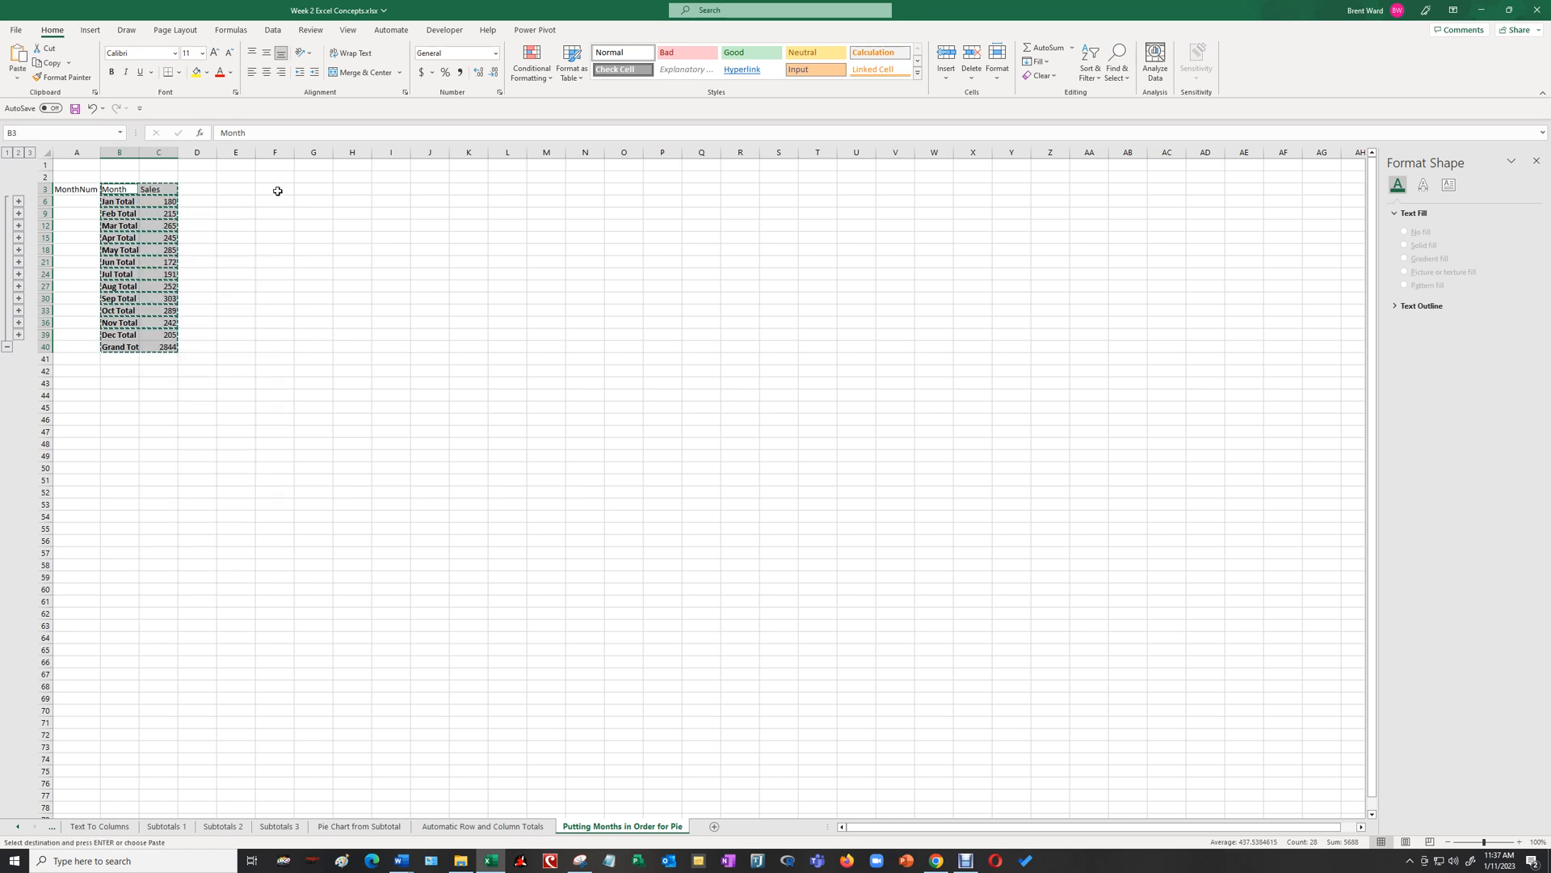
click(275, 190)
right_click(277, 191)
click(325, 276)
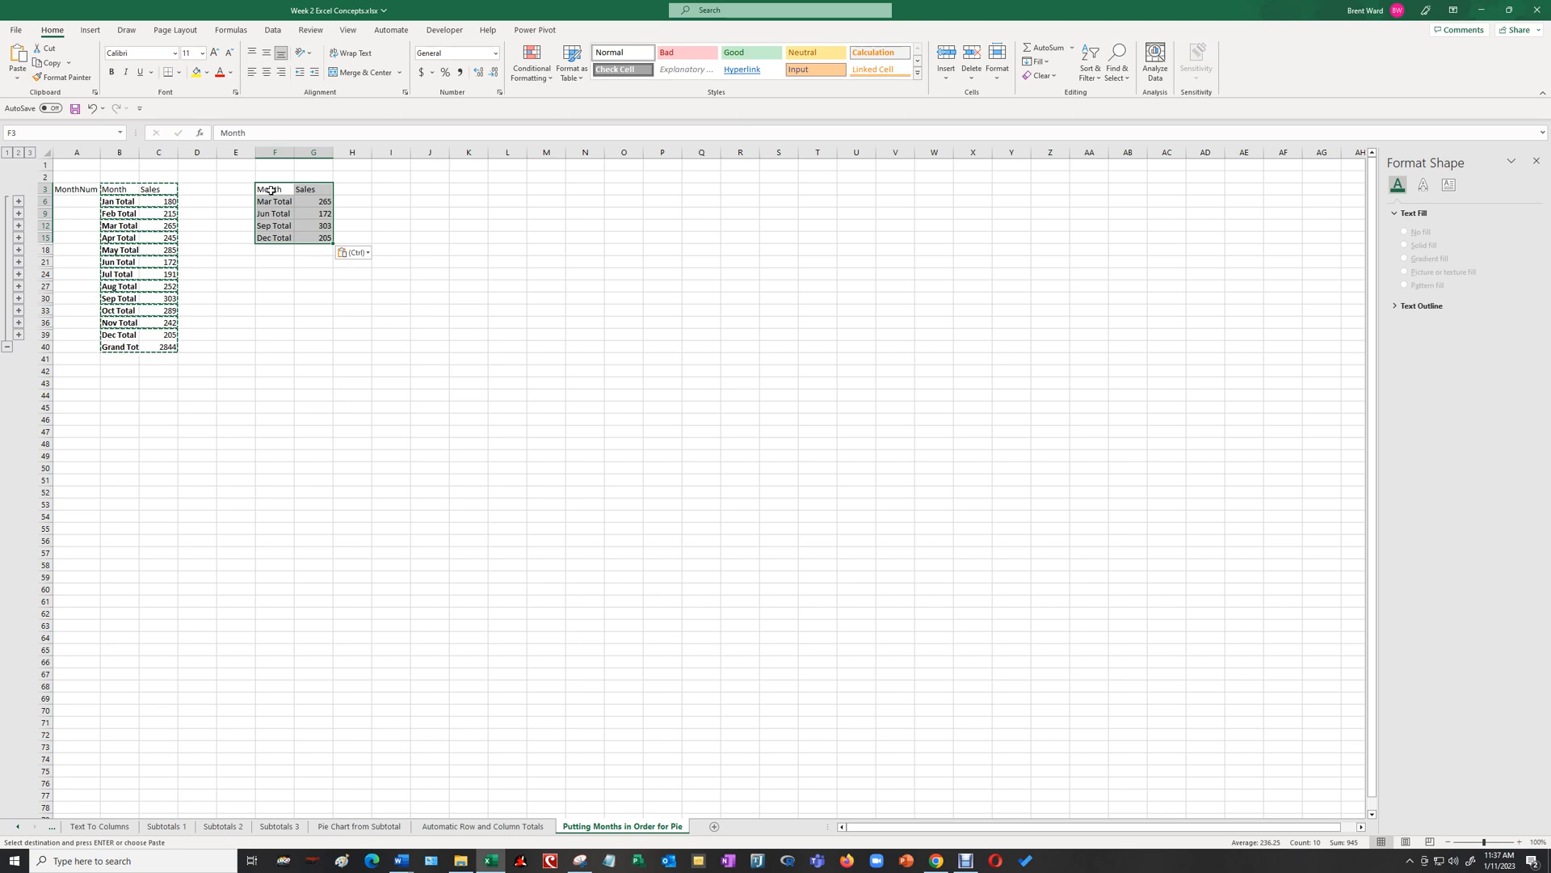
Clear the pasted Month and Sales cells in F3:G15
drag(271, 191, 323, 239)
key(Delete)
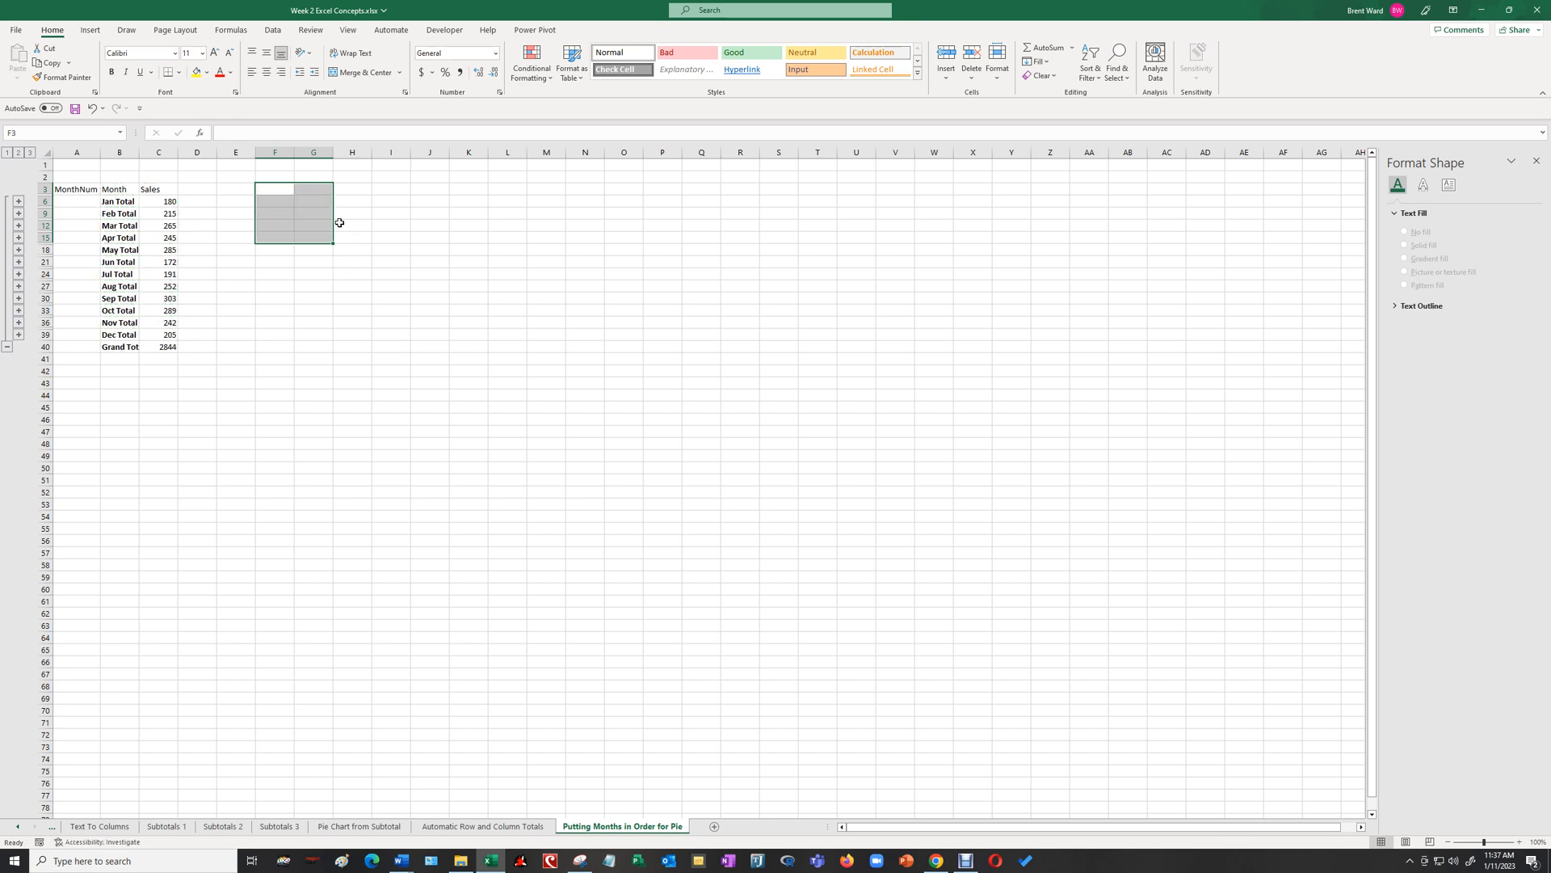
click(299, 297)
Select only the visible cells of the Month and Sales subtotals in B3:C39, leaving out the grand total
drag(118, 190, 173, 335)
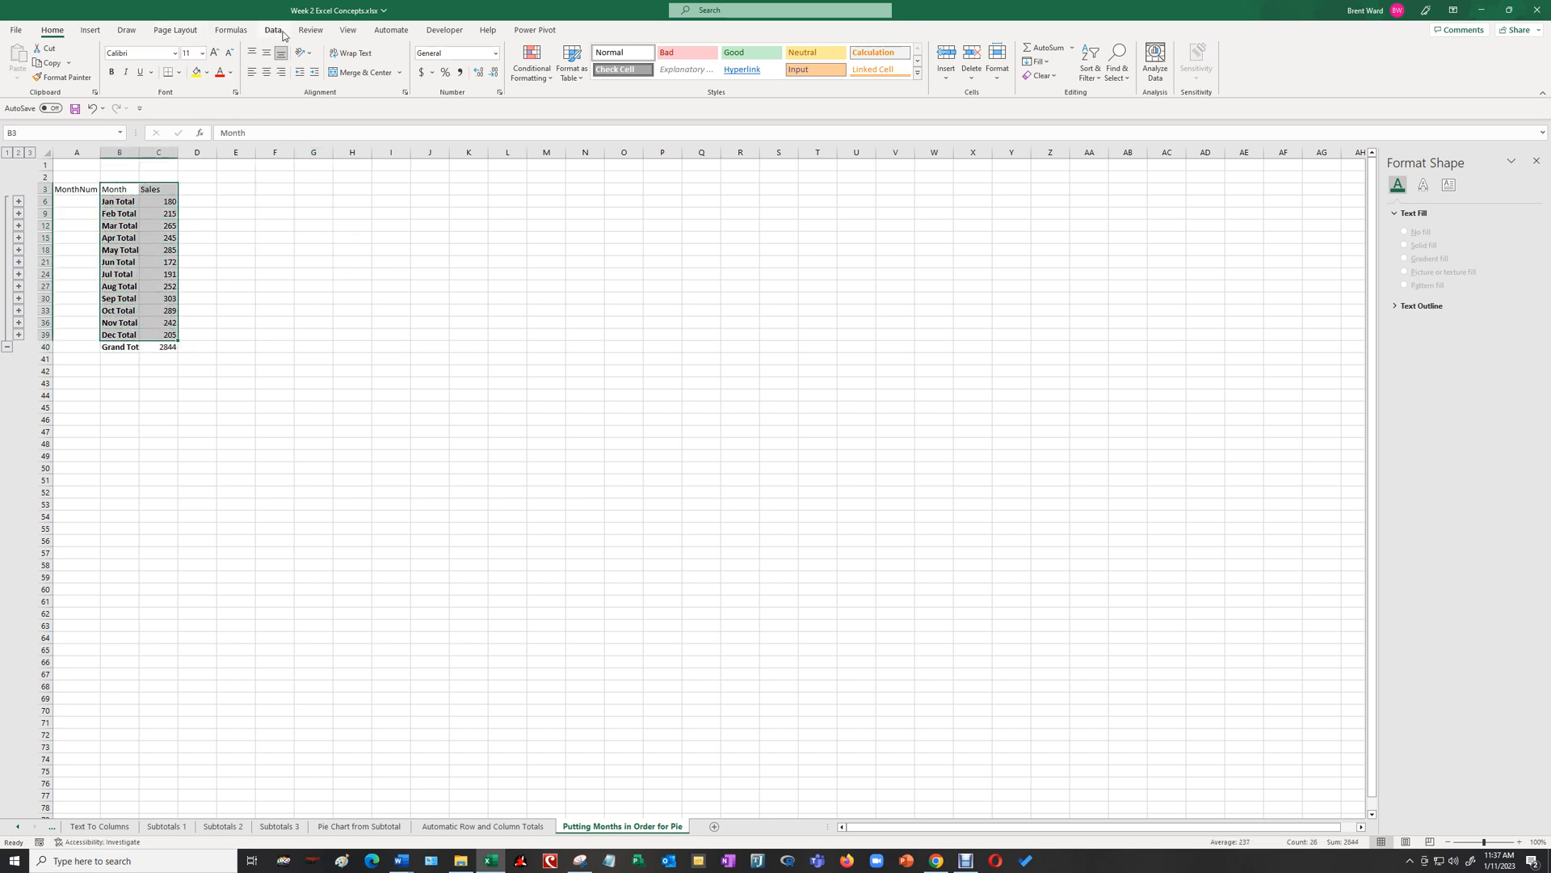
click(236, 250)
drag(117, 190, 158, 334)
click(1128, 77)
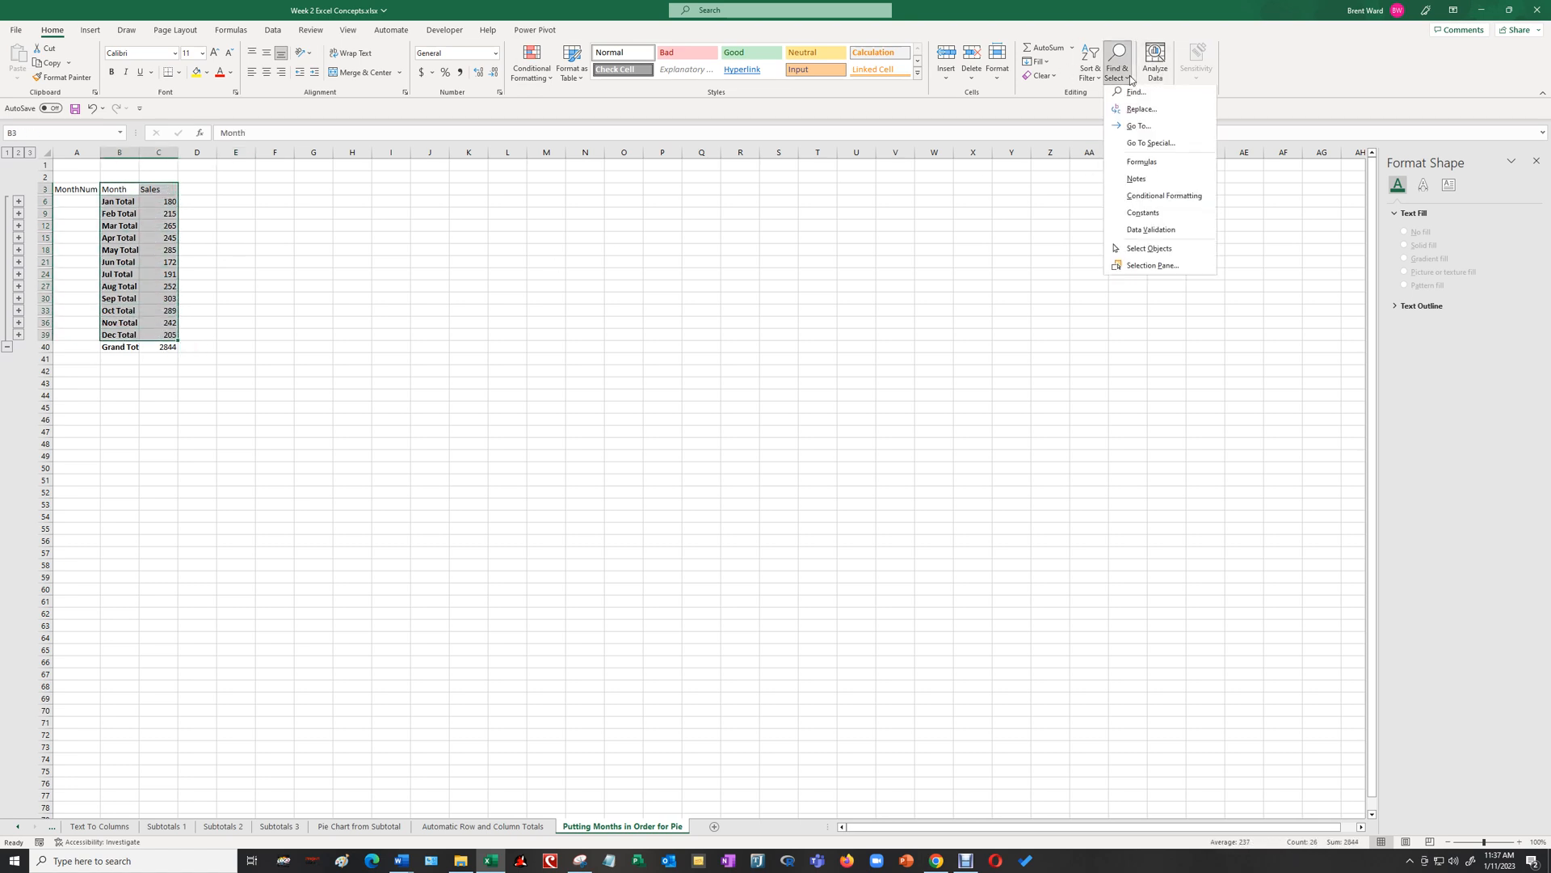
click(1169, 148)
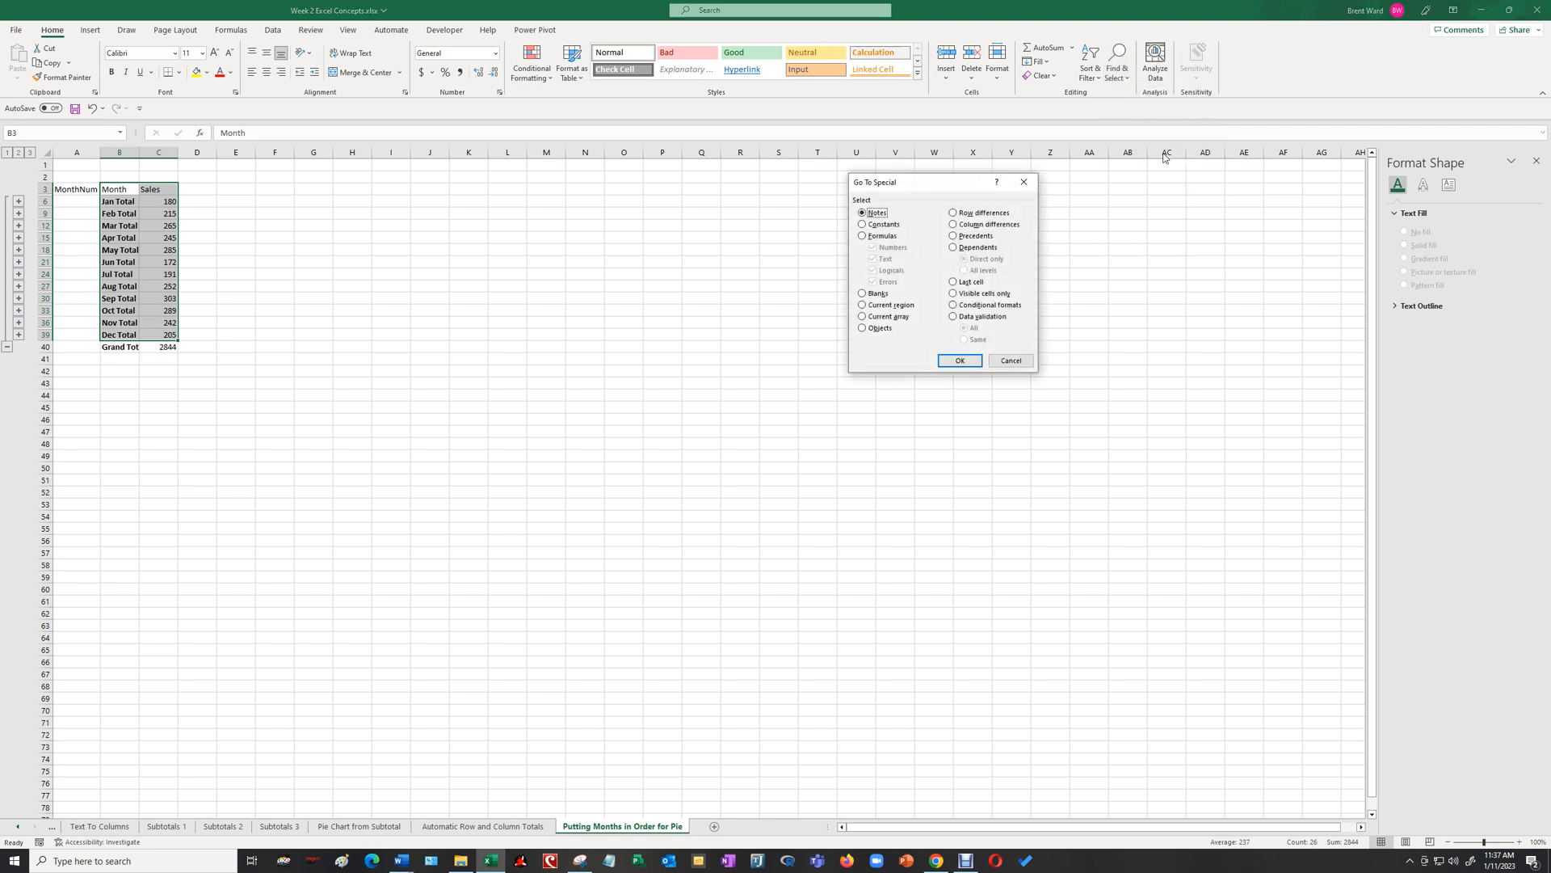
click(954, 294)
click(960, 360)
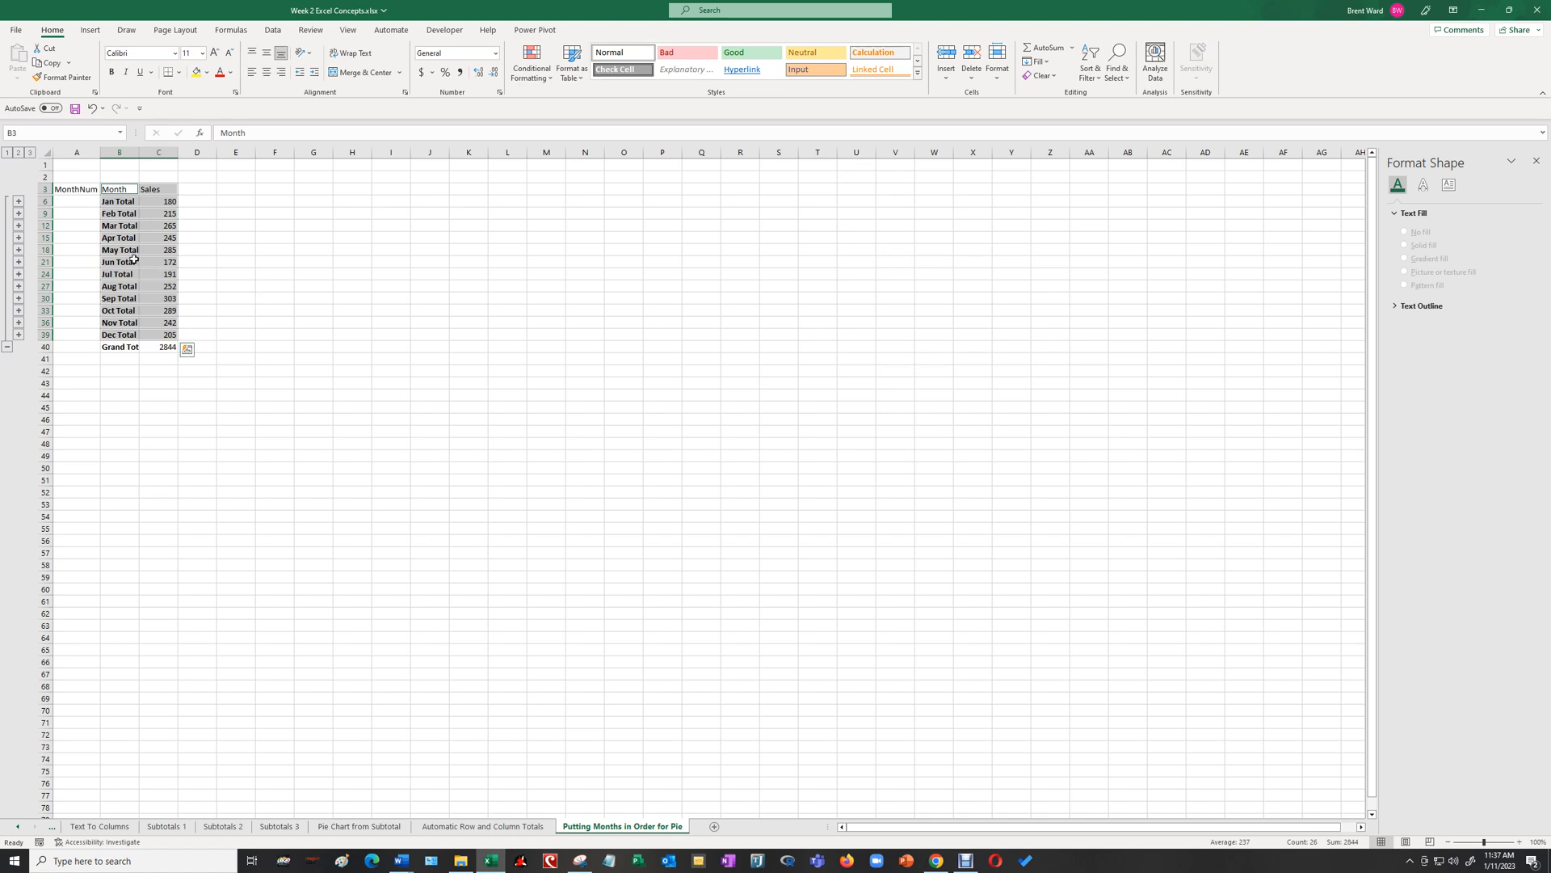
Copy the selected Month and Sales subtotals and paste them on the same sheet at E45
right_click(121, 191)
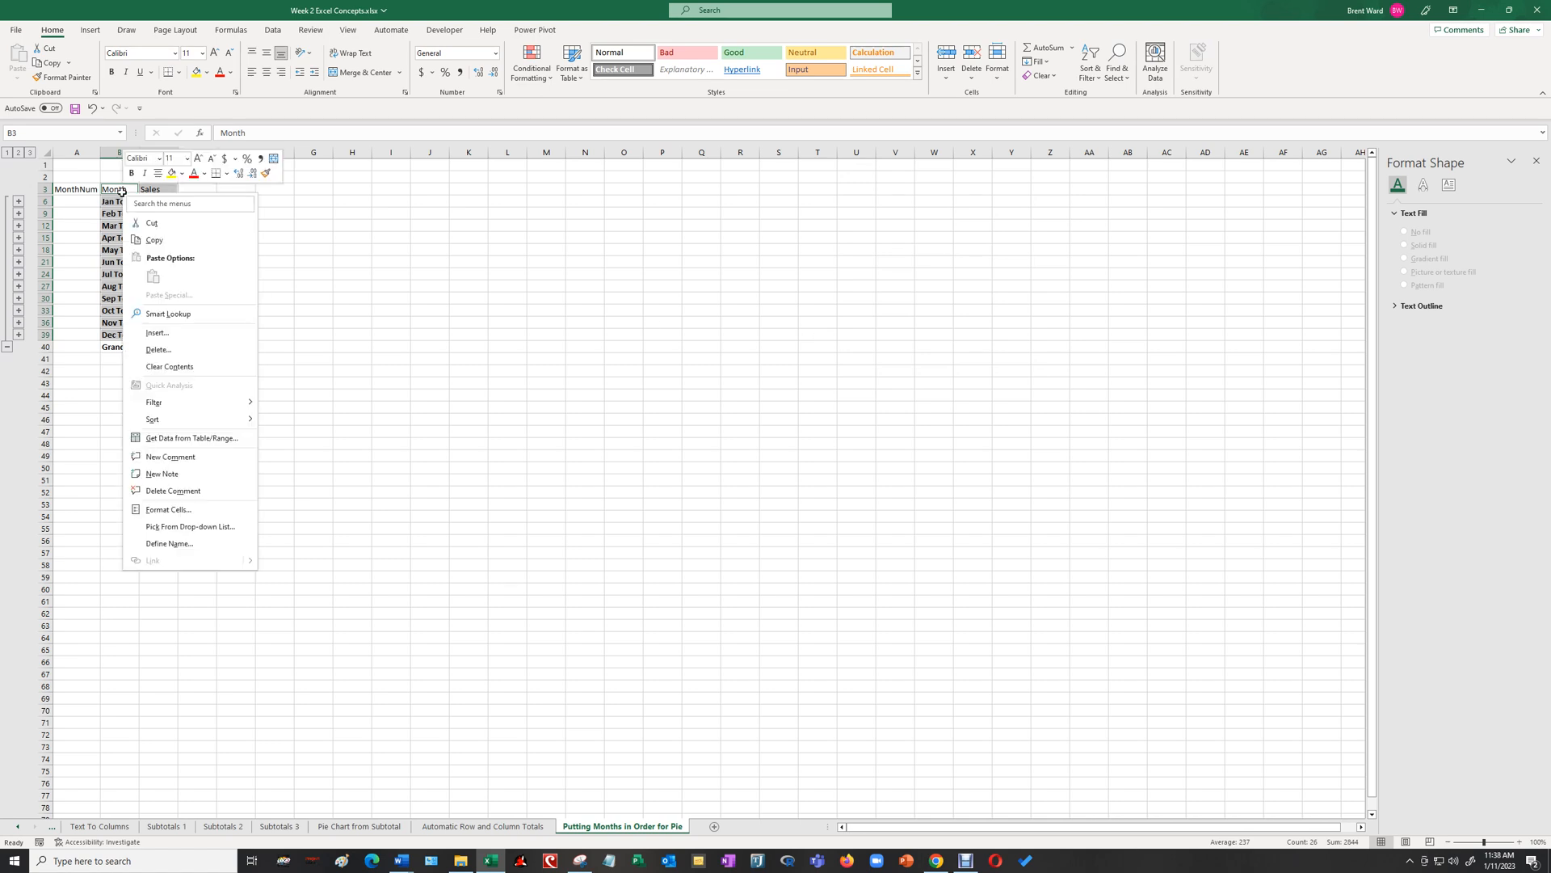
click(146, 241)
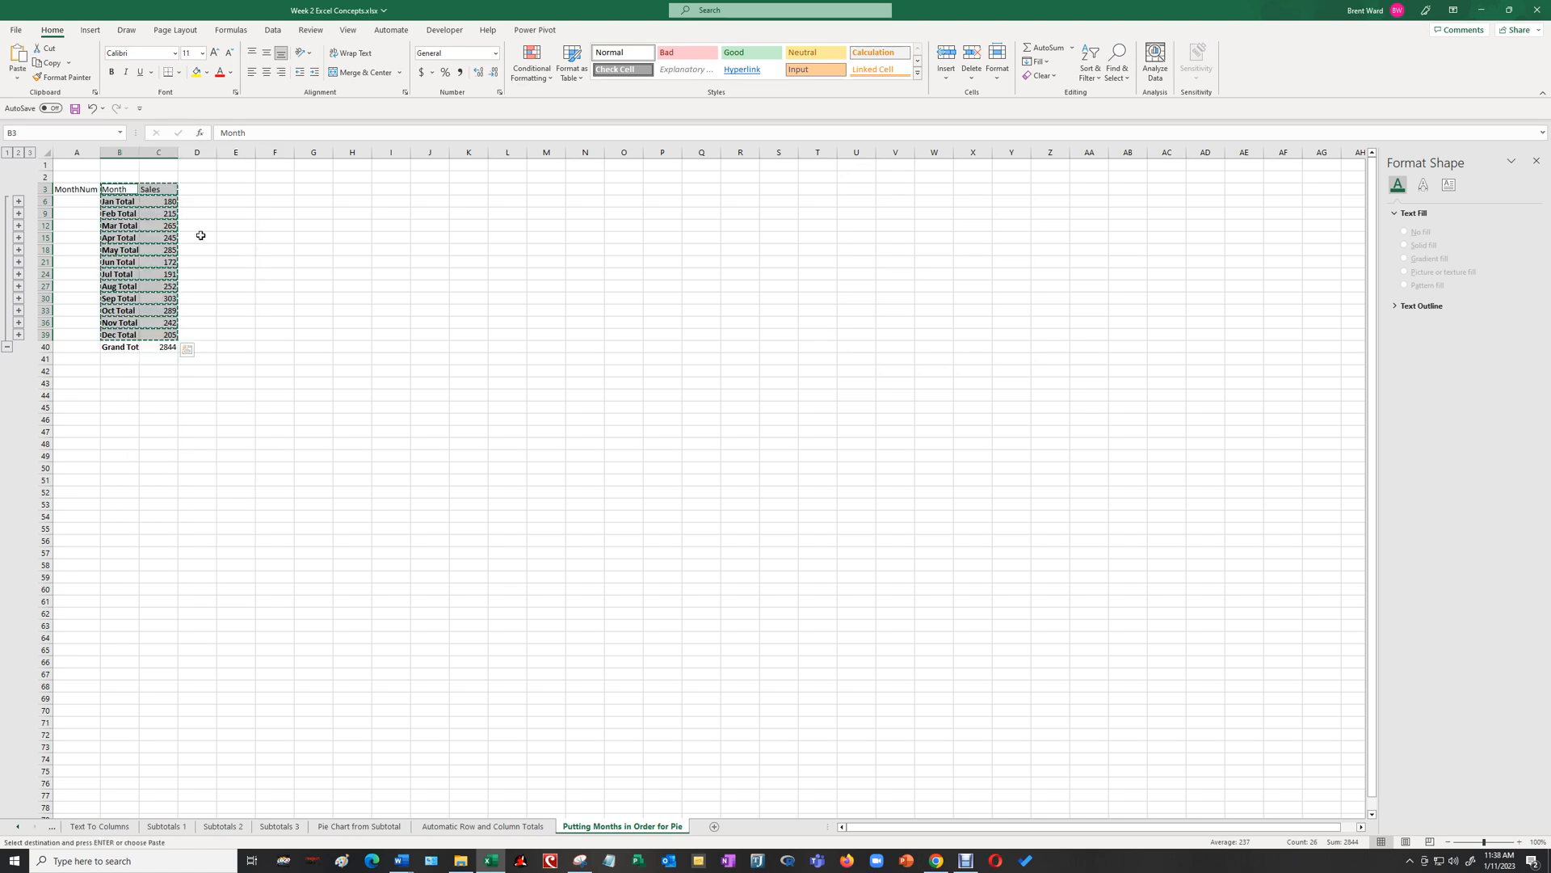
click(416, 214)
click(249, 407)
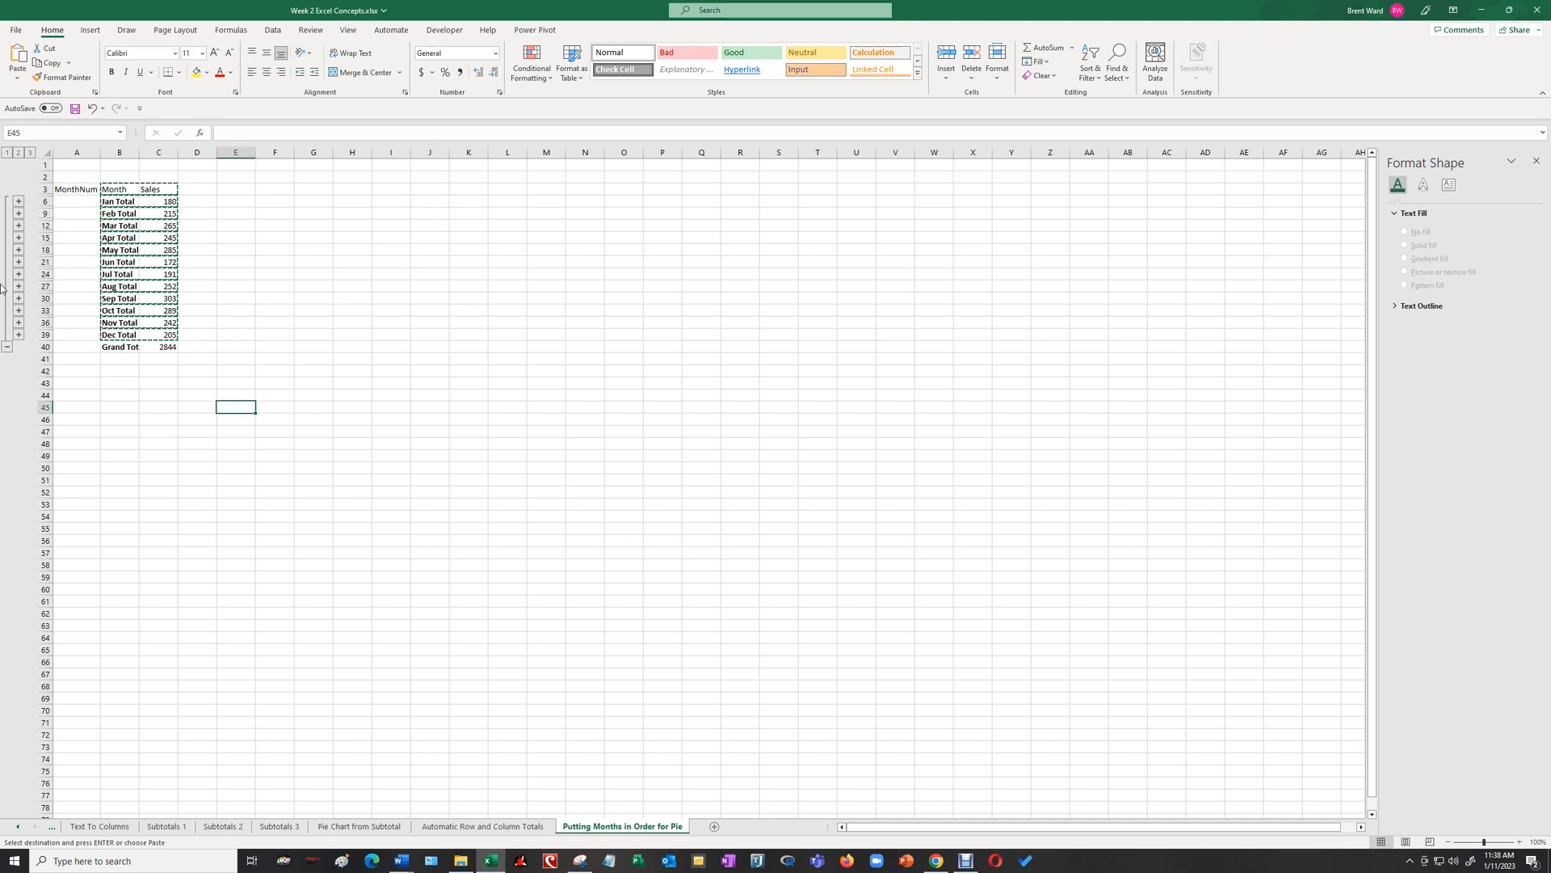
right_click(234, 405)
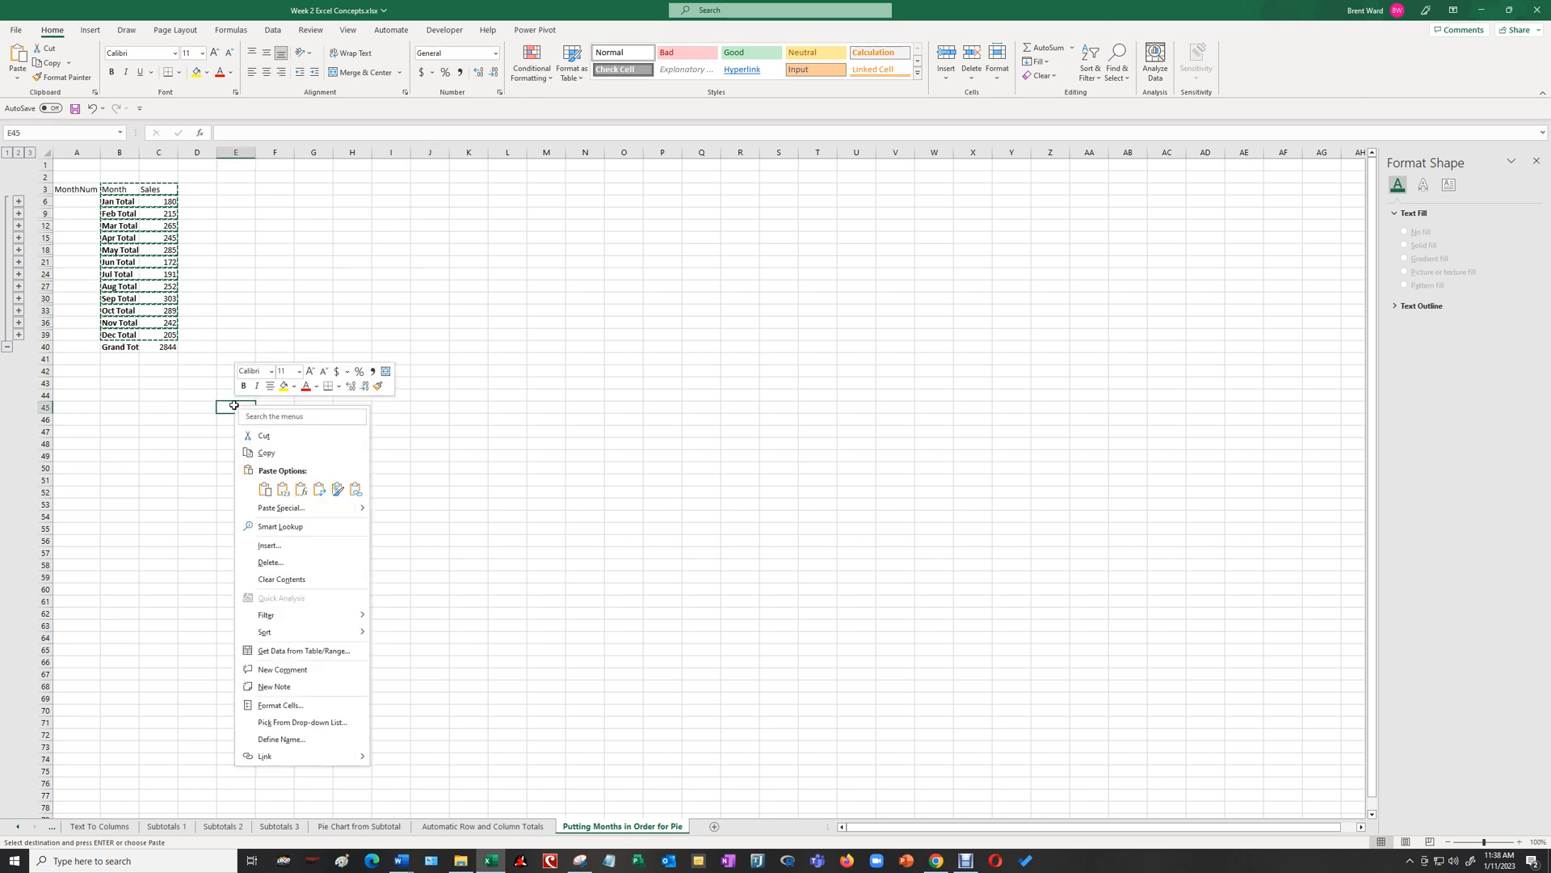
click(265, 489)
click(487, 466)
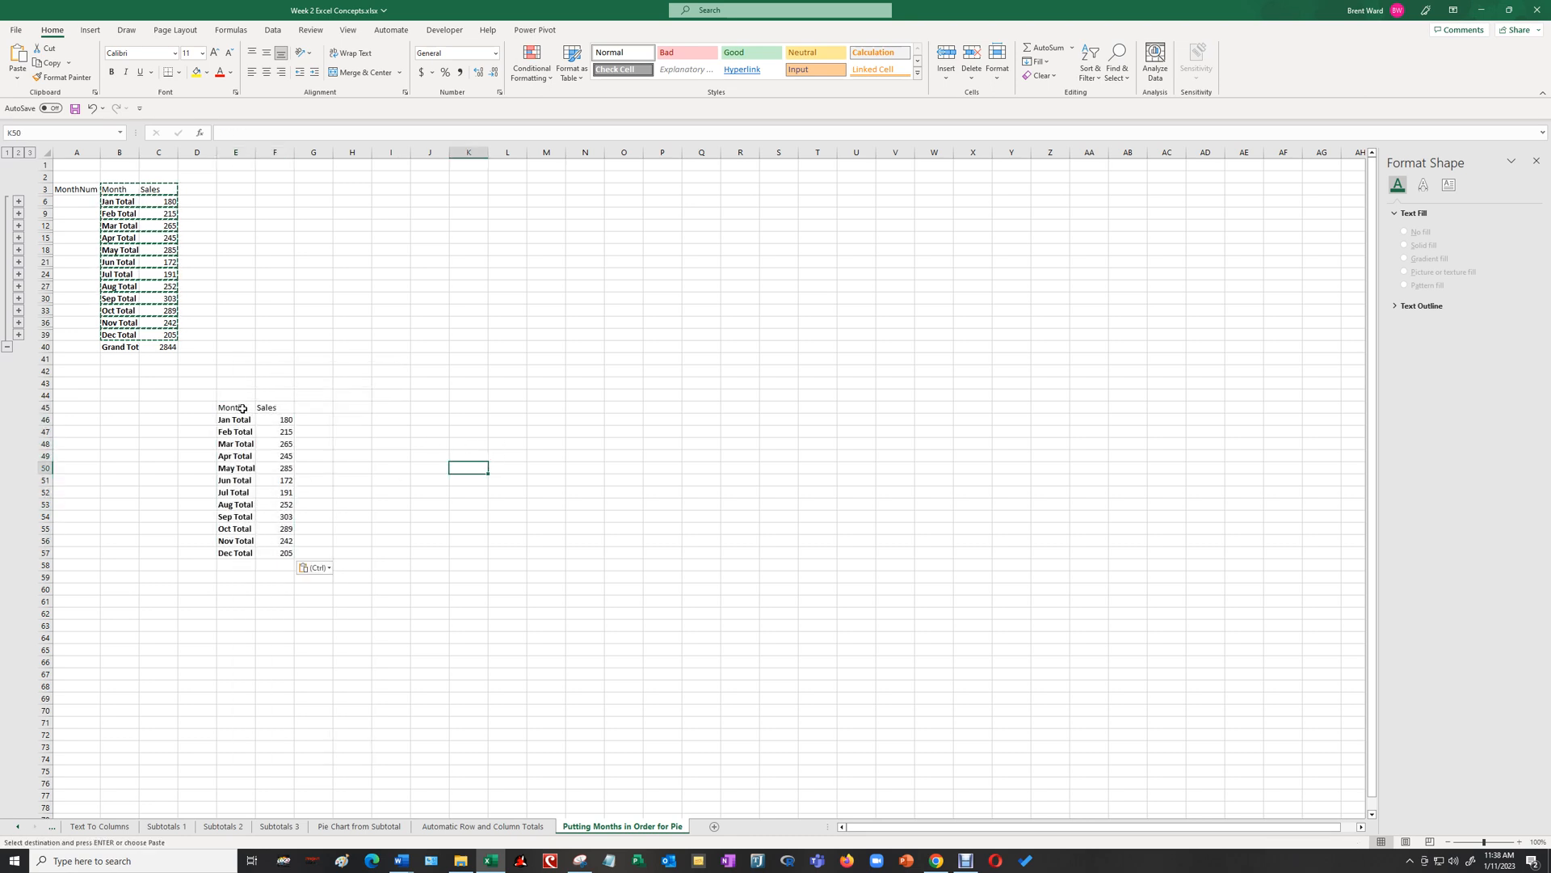
Insert a 3-D pie chart from the pasted totals in E45:F57 and enlarge it to reach about cell W62
drag(243, 409, 289, 549)
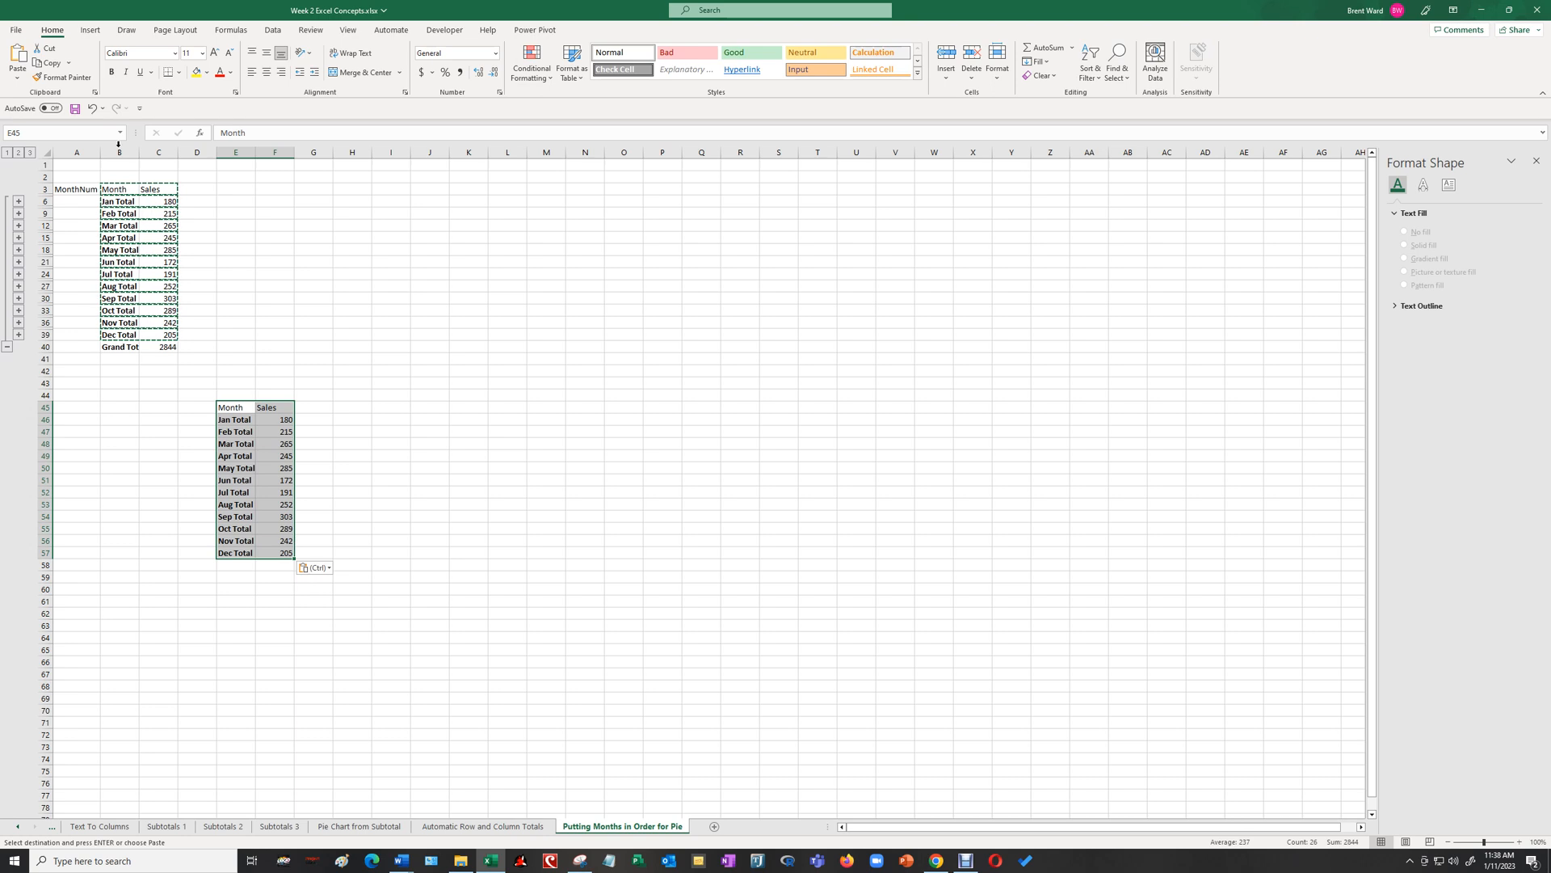
click(91, 31)
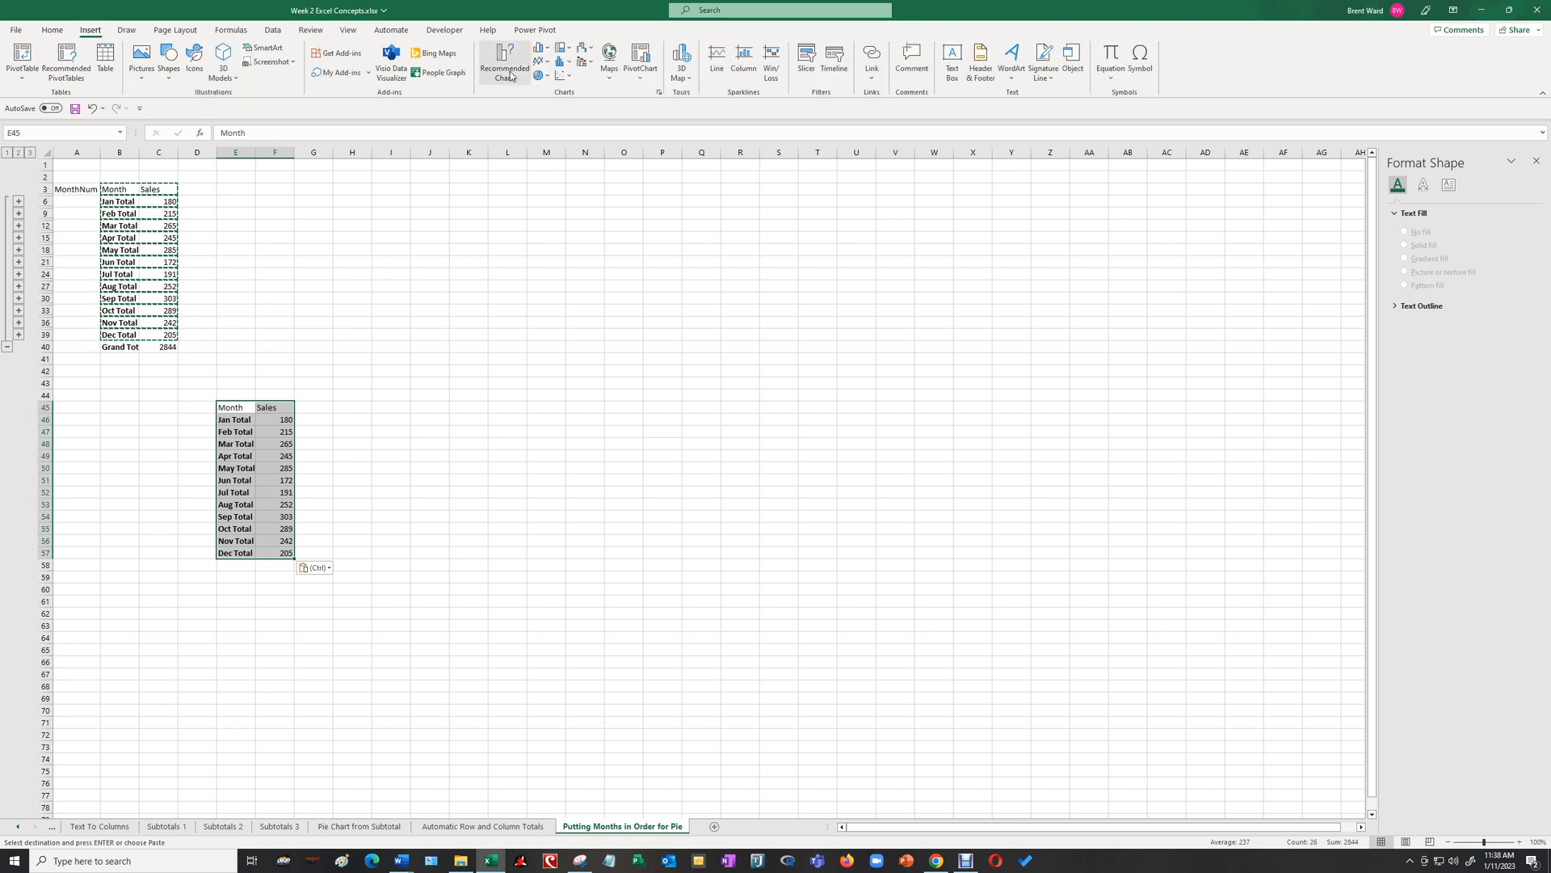
click(544, 76)
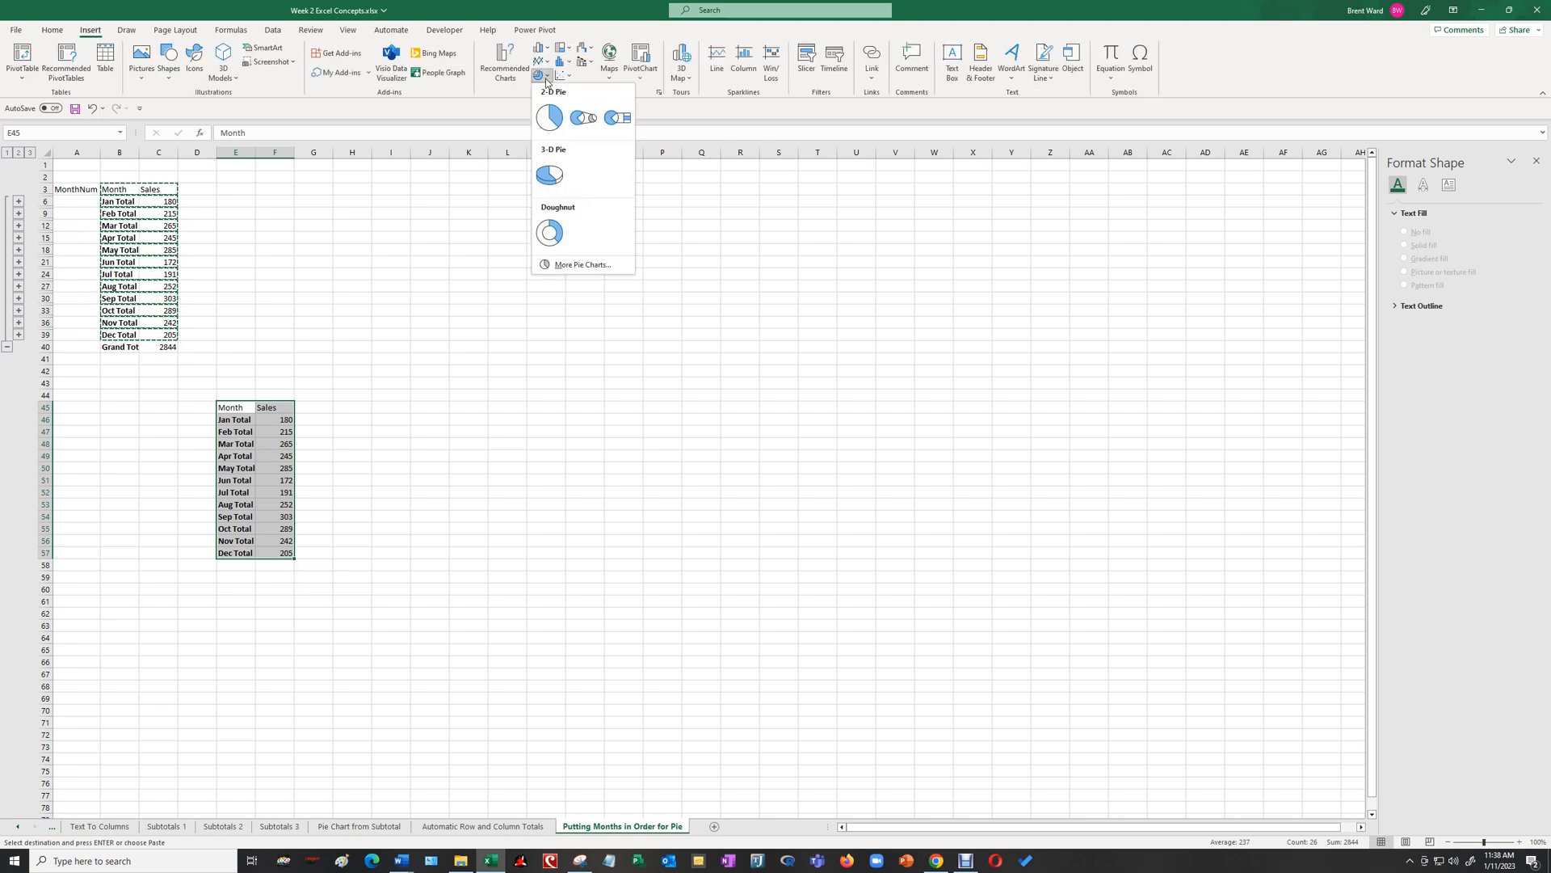
click(551, 176)
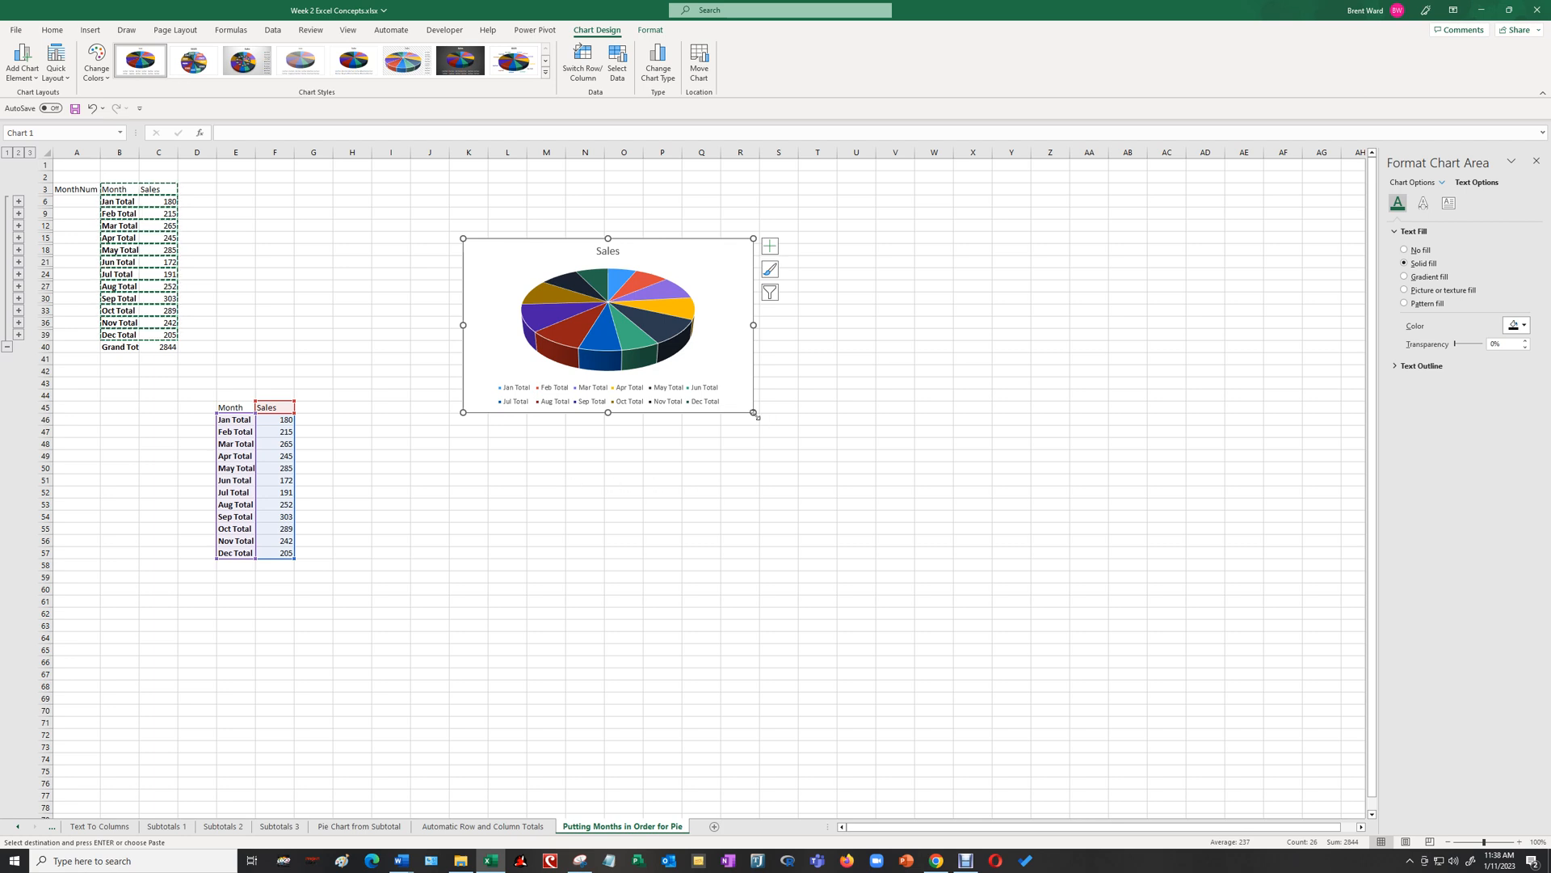
drag(756, 415, 947, 617)
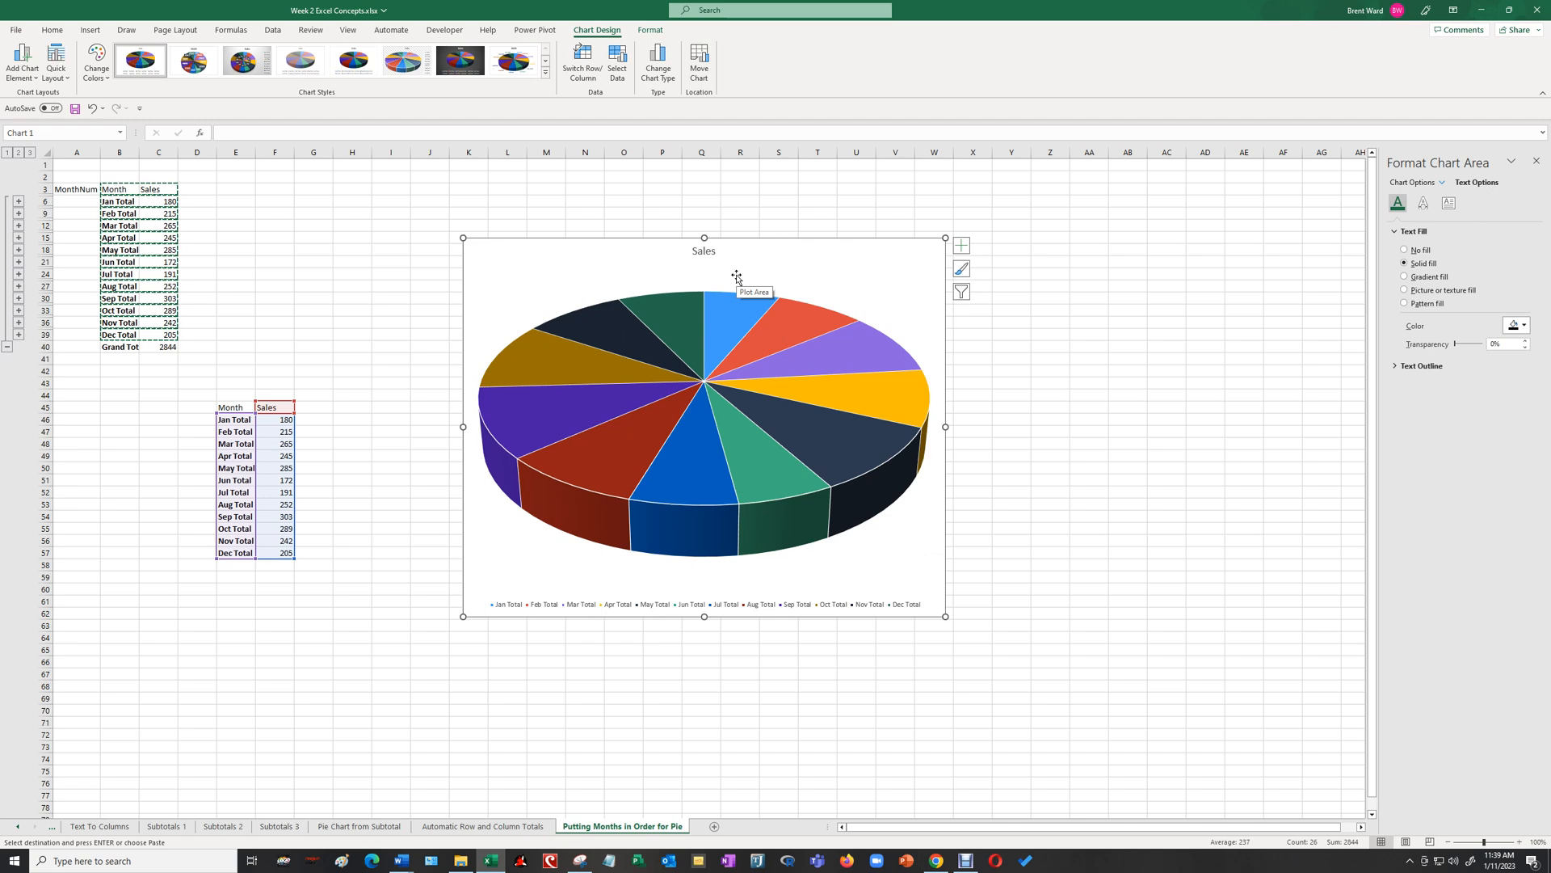
Add data labels to the pie slices, showing category name and percentage along with the value
click(705, 383)
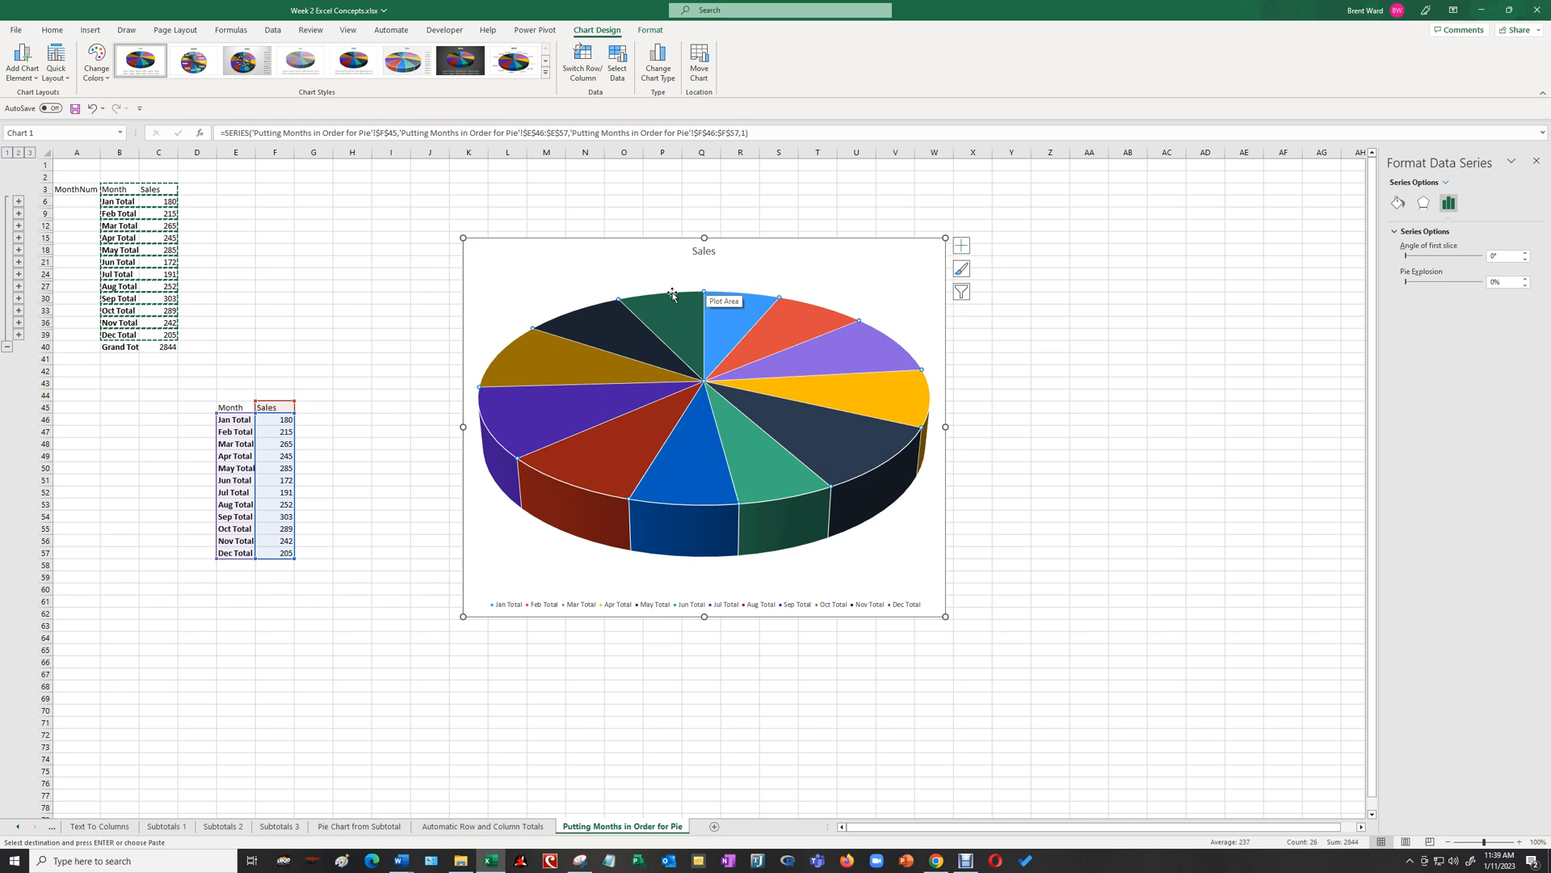
right_click(837, 332)
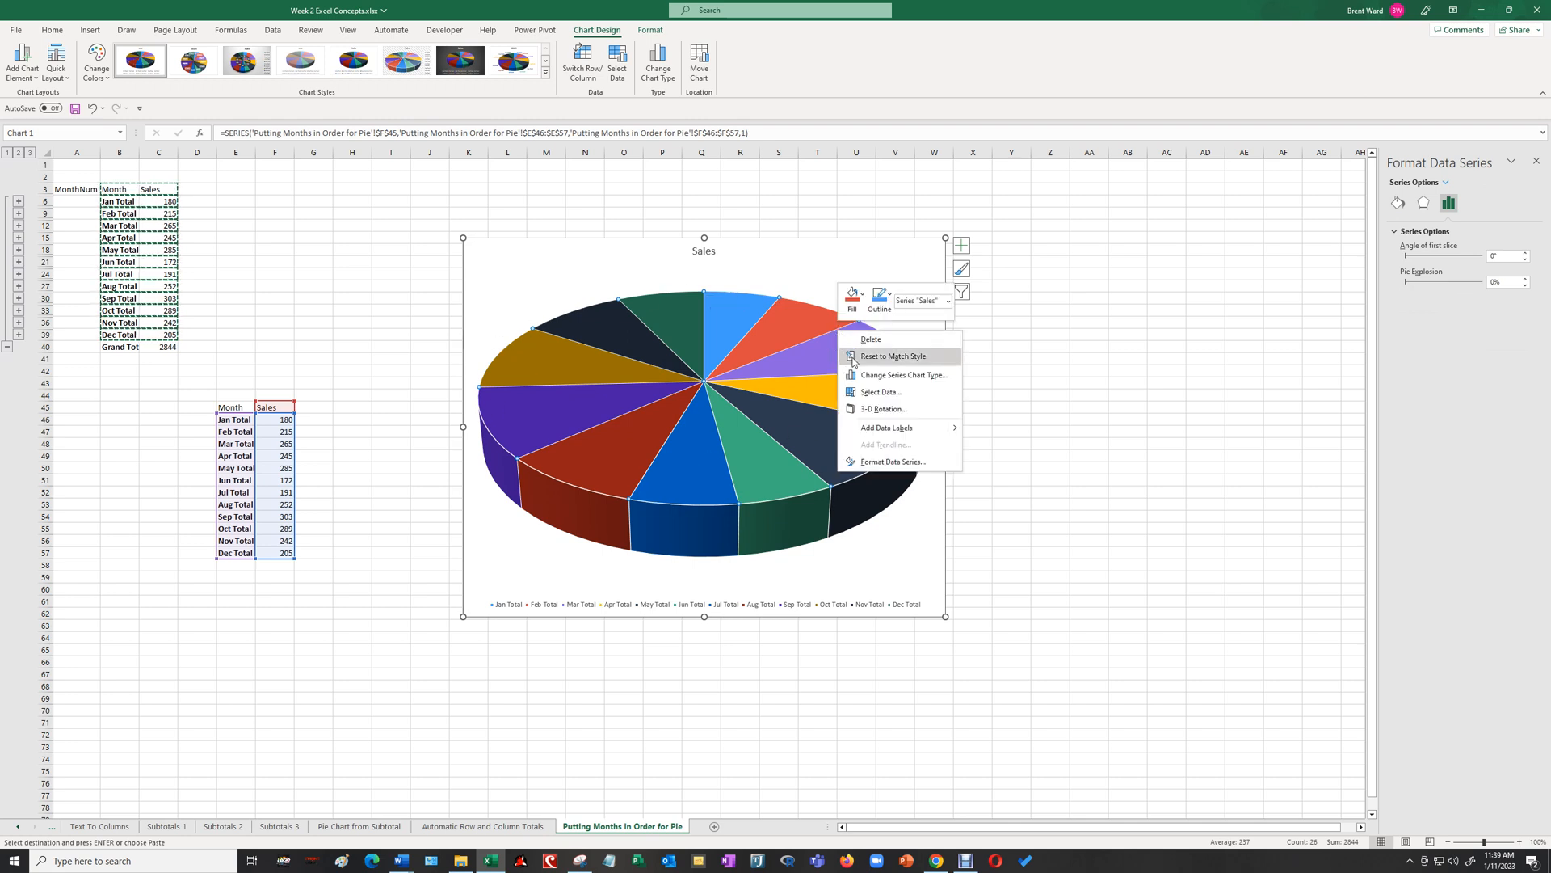
click(911, 428)
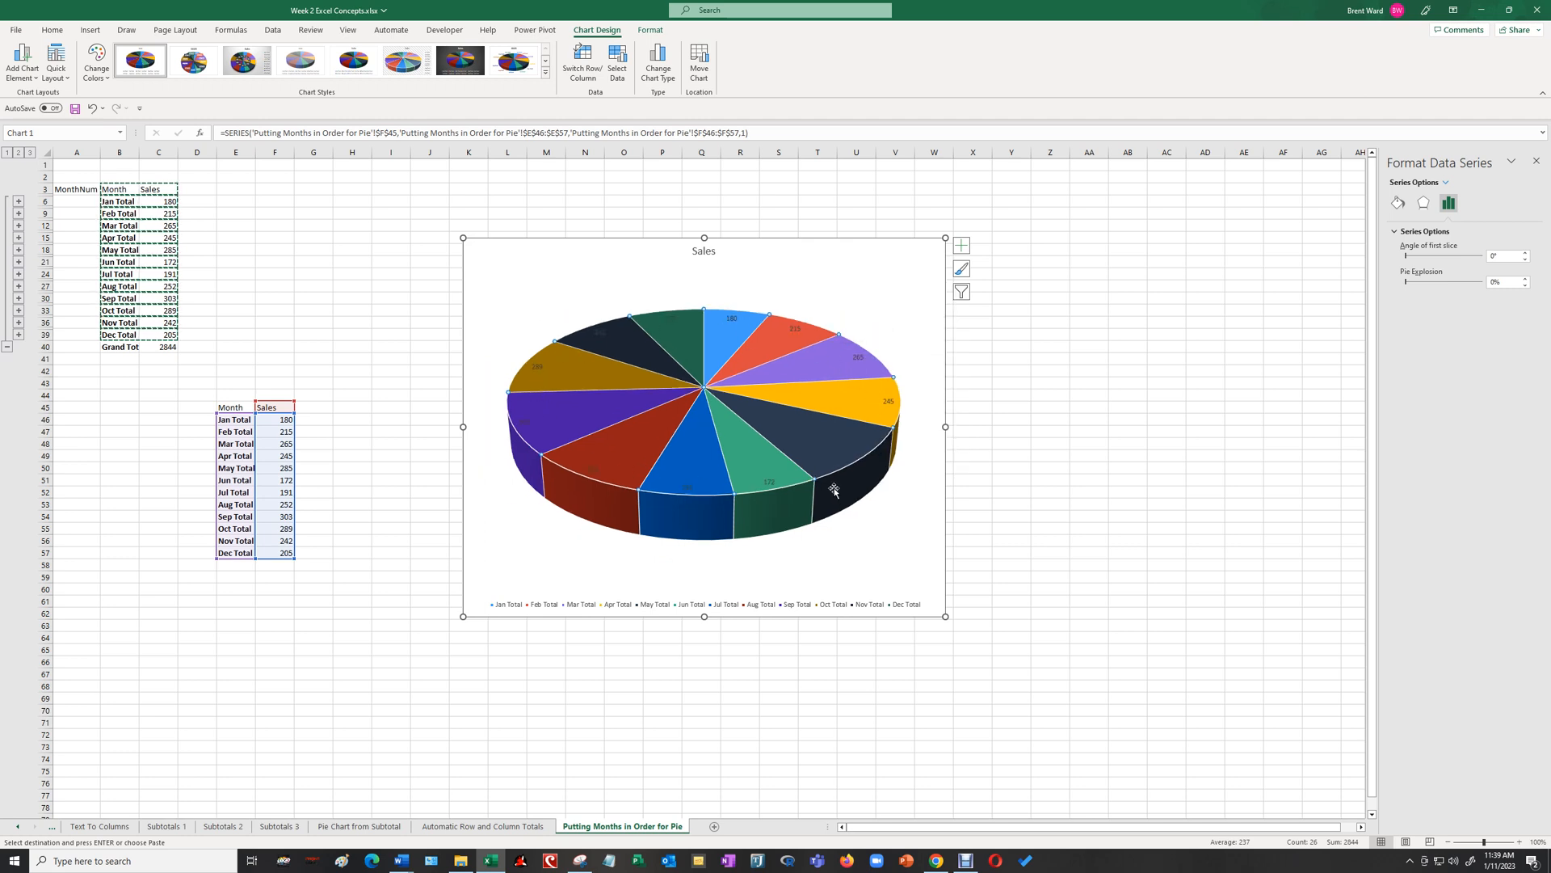
right_click(754, 356)
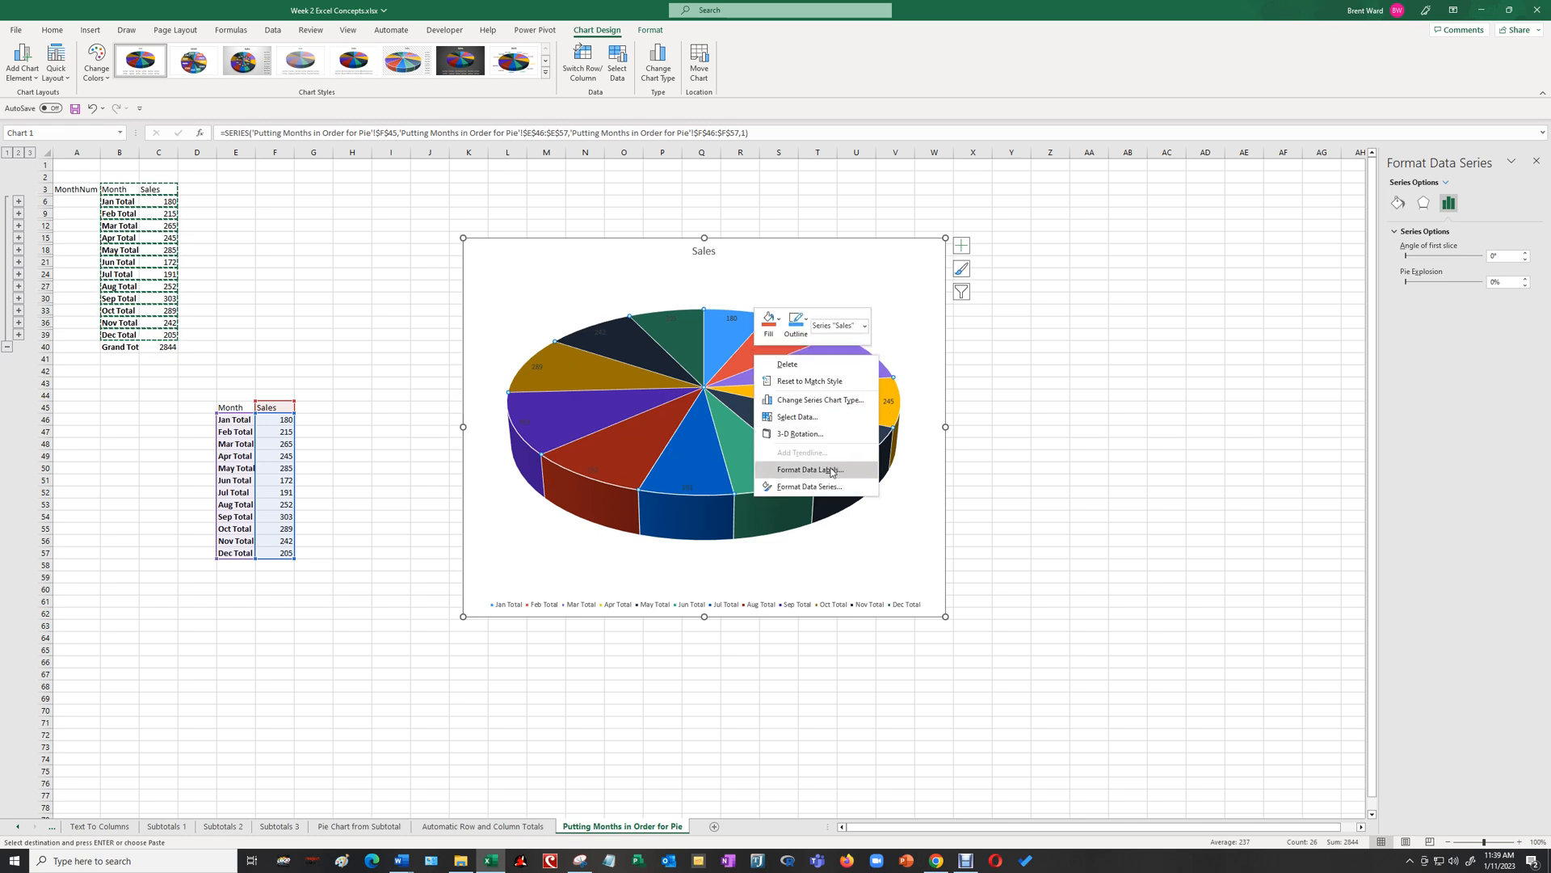
click(856, 468)
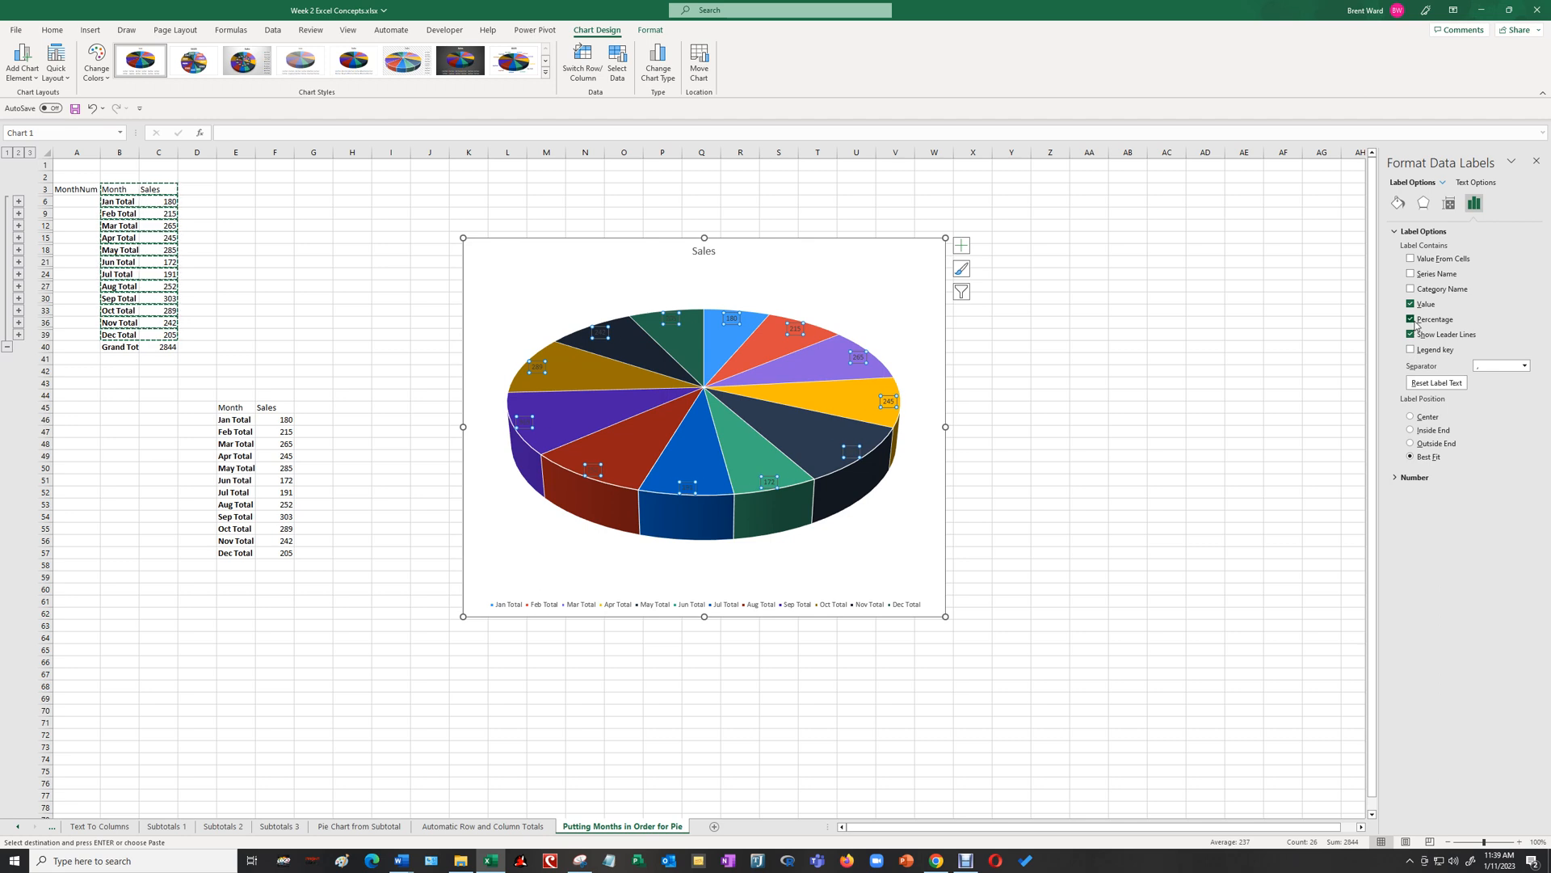
click(1411, 290)
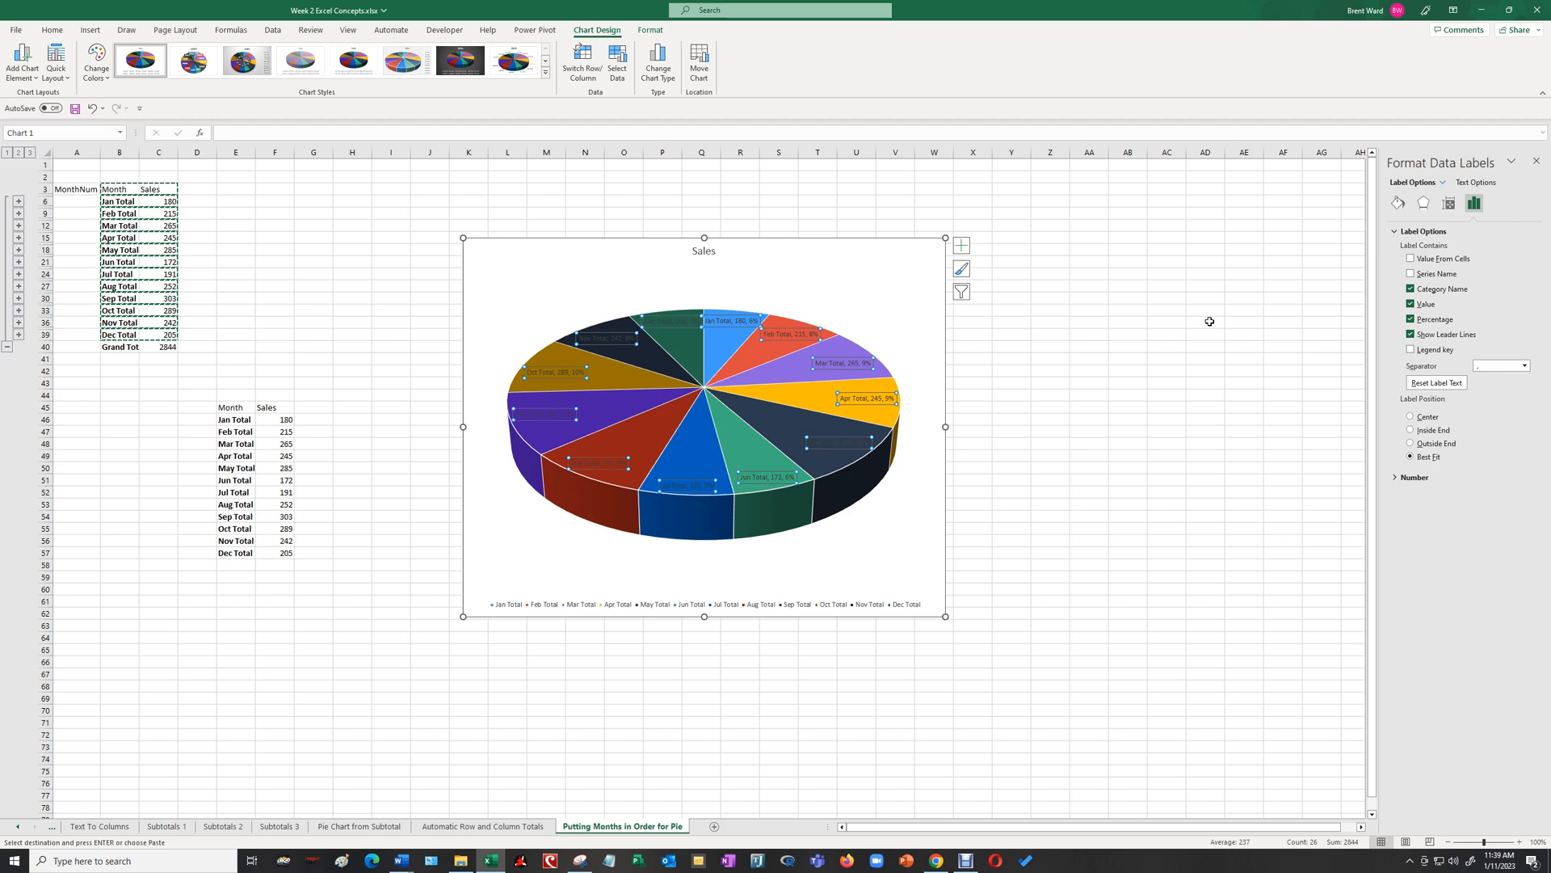
Set the text fill color of the pie chart's data labels to white
click(1491, 184)
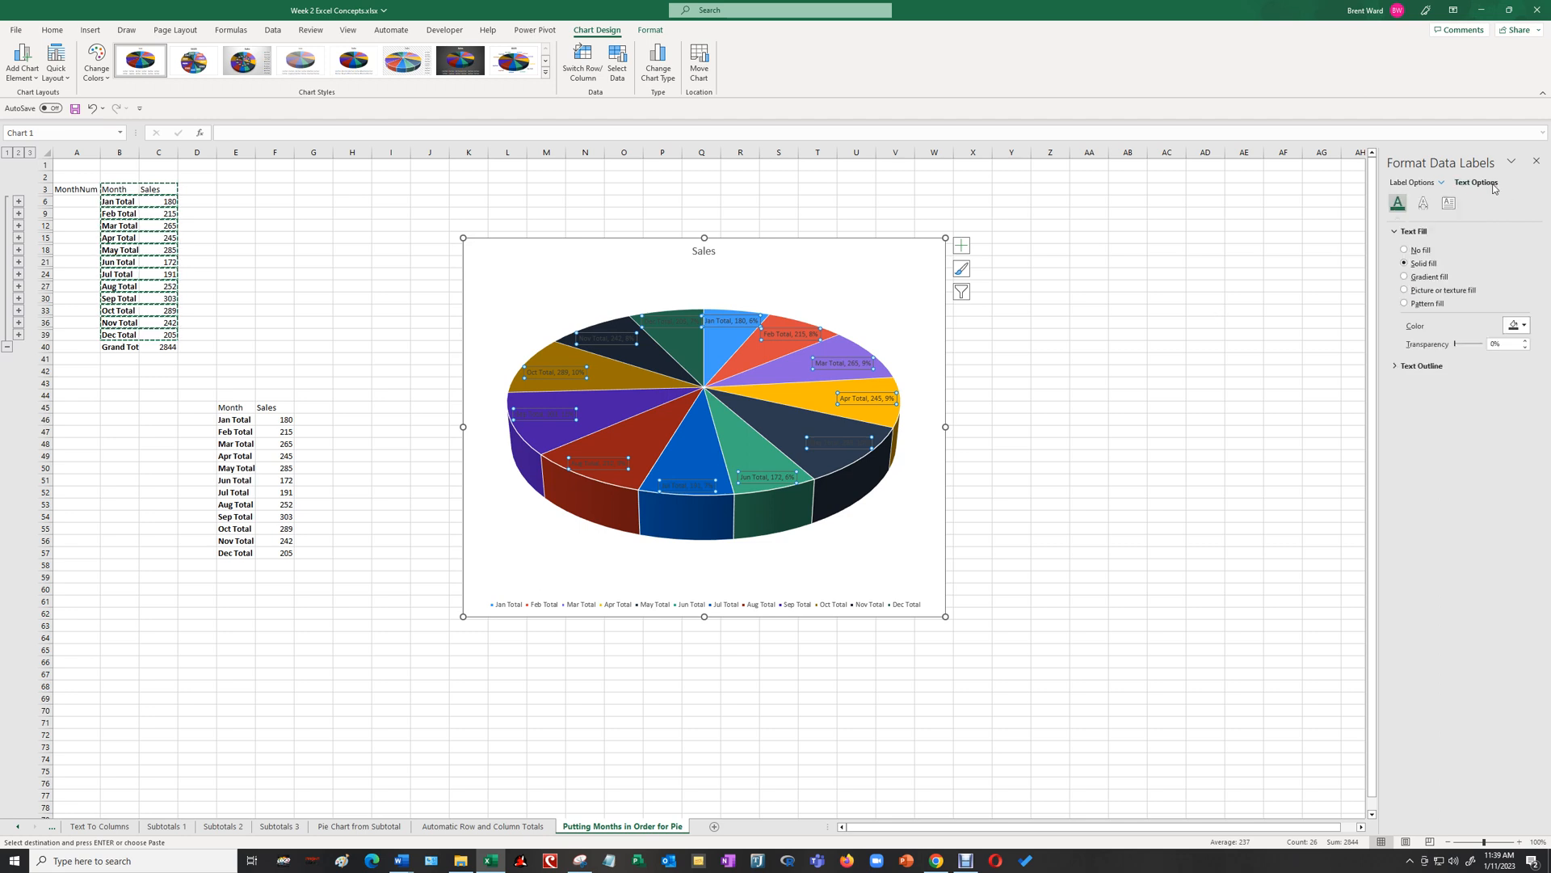
click(1518, 326)
click(1451, 357)
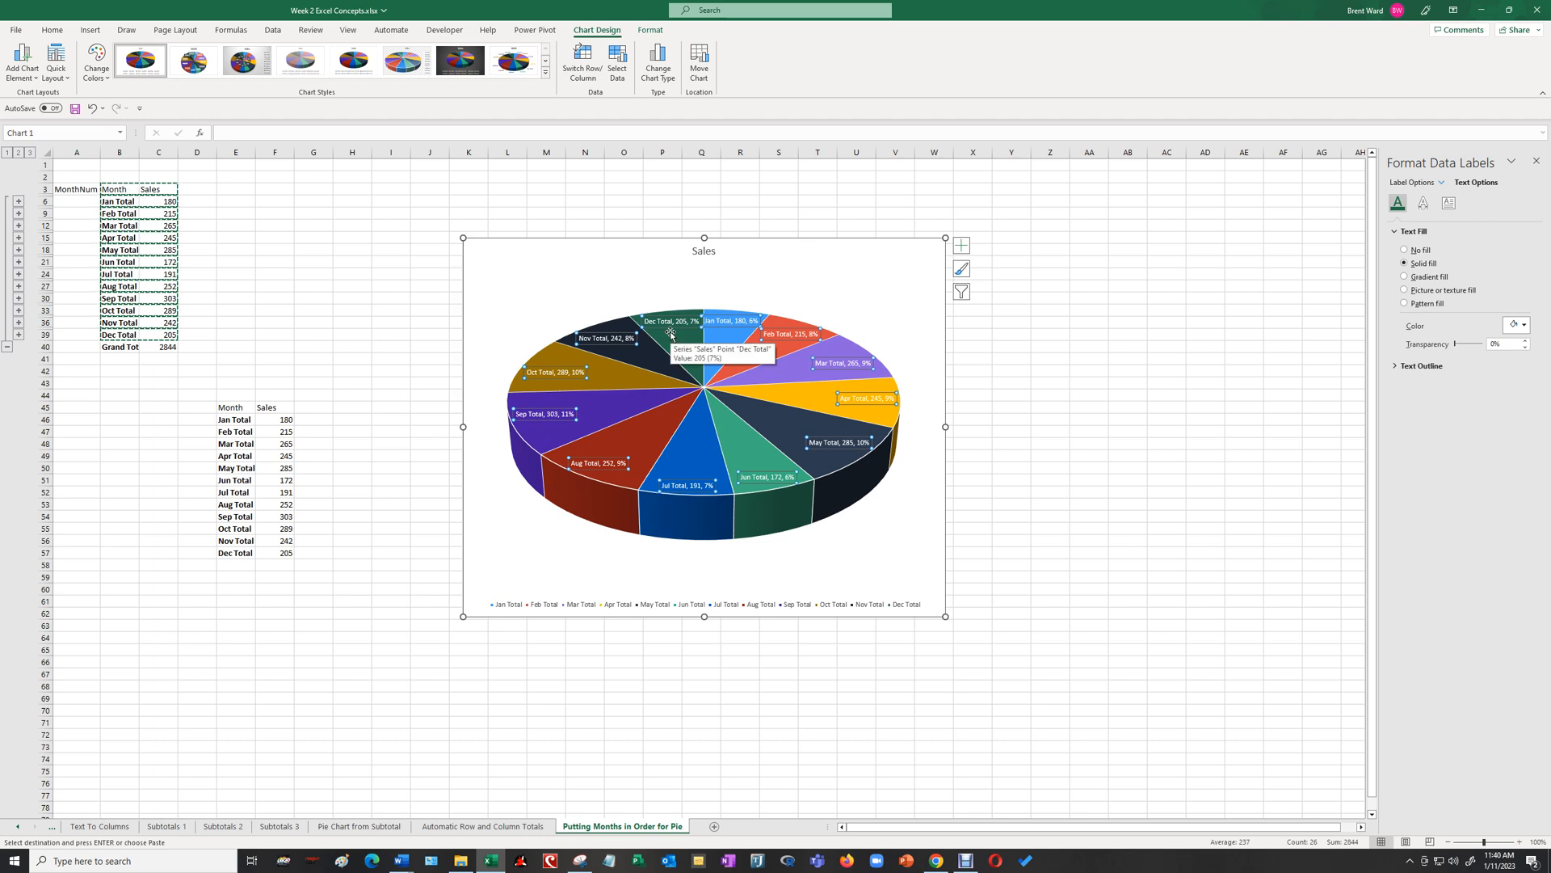
Extend the pie chart's title to "Sales for 2 Years"
click(709, 251)
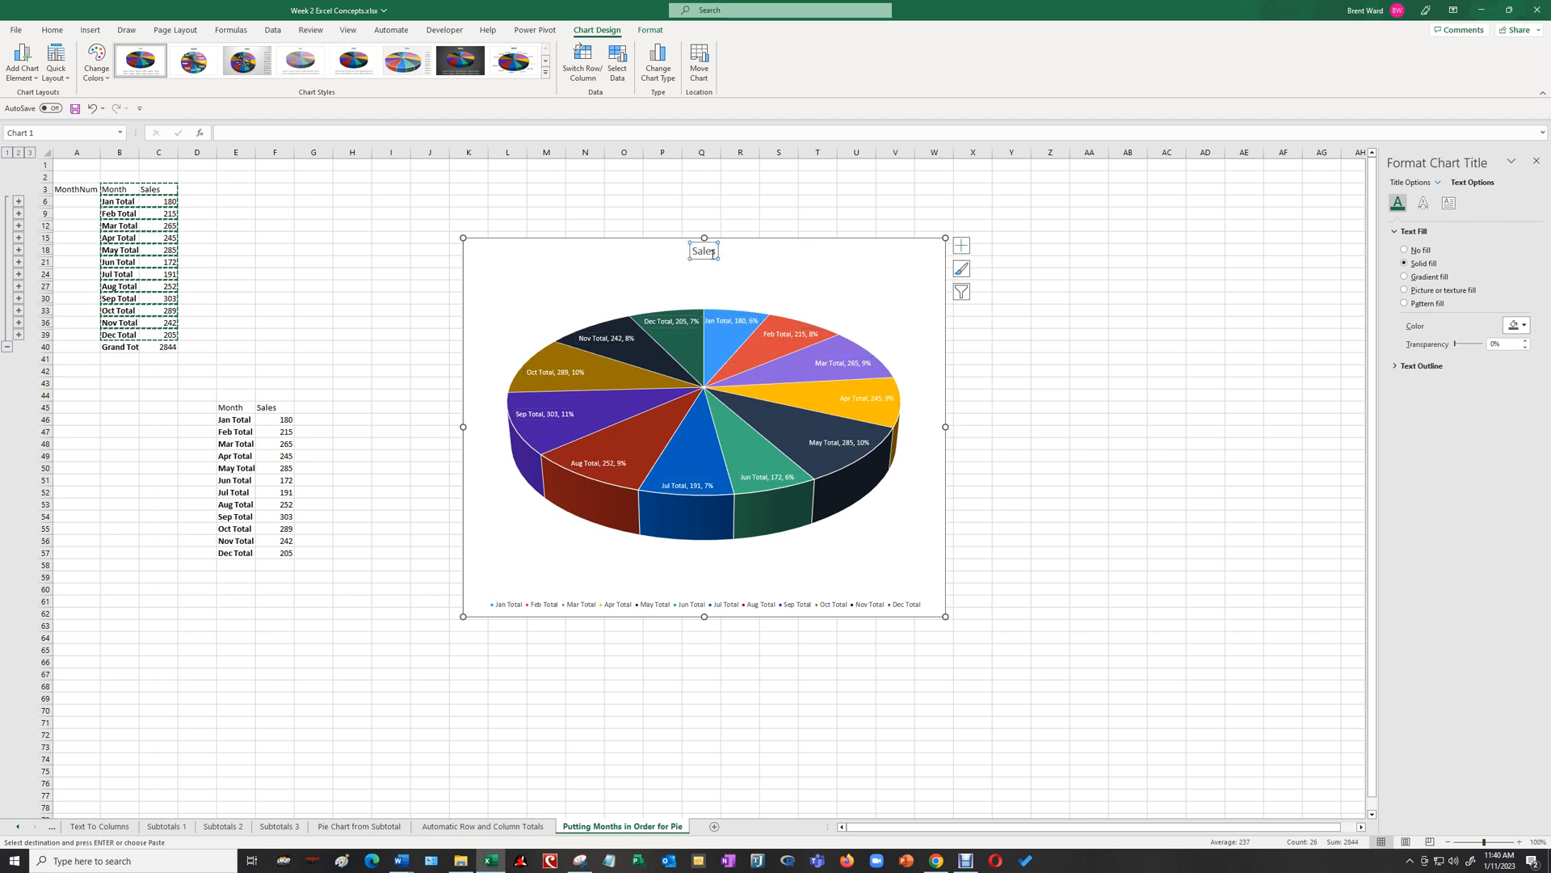
text(for)
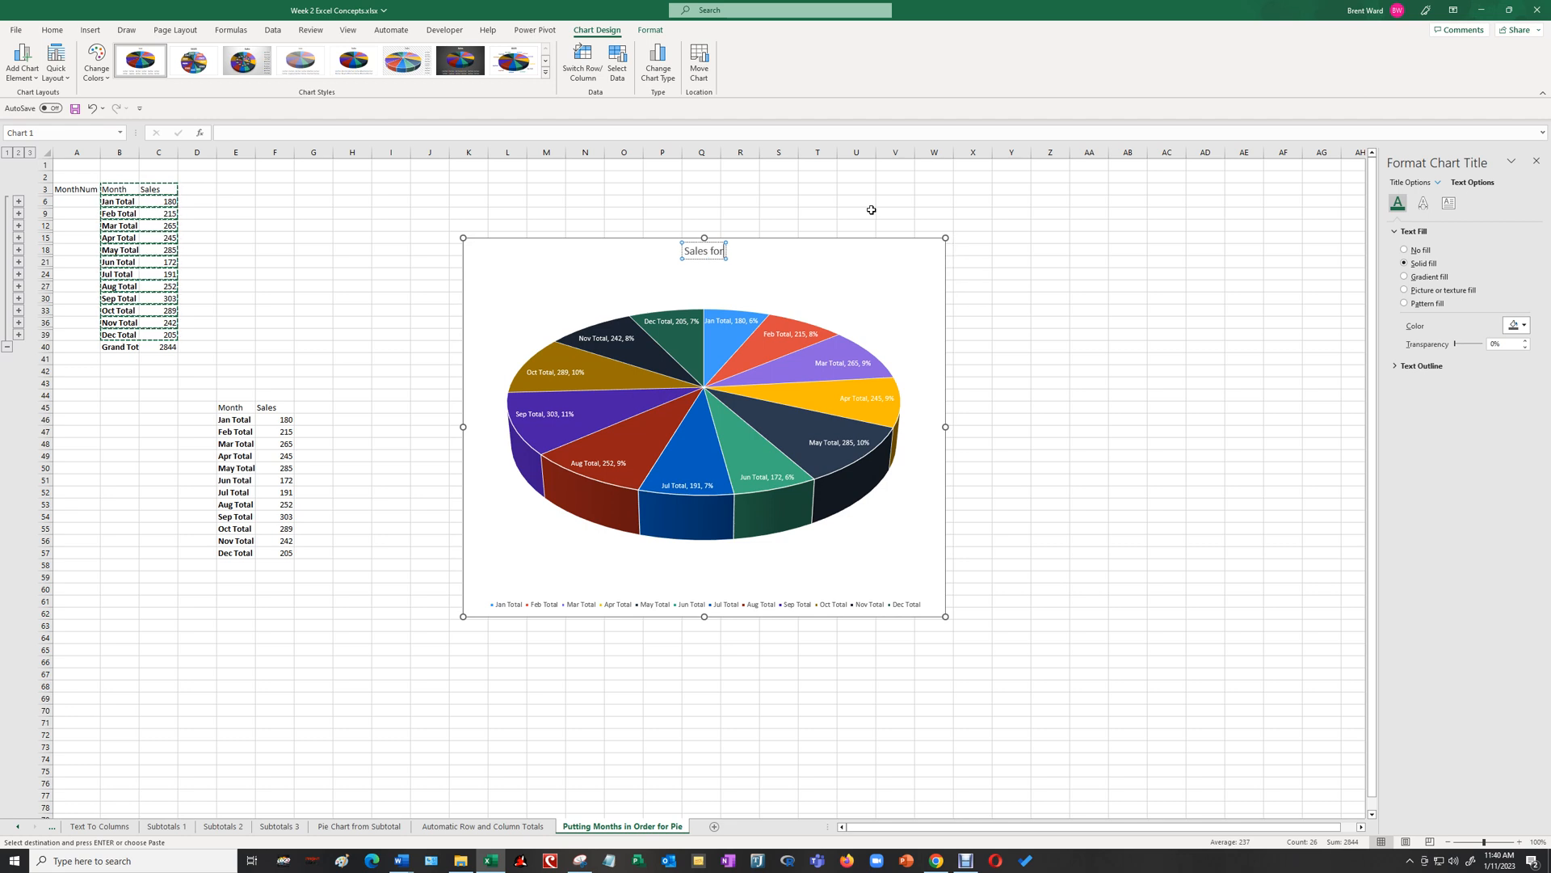
text( 2 Years)
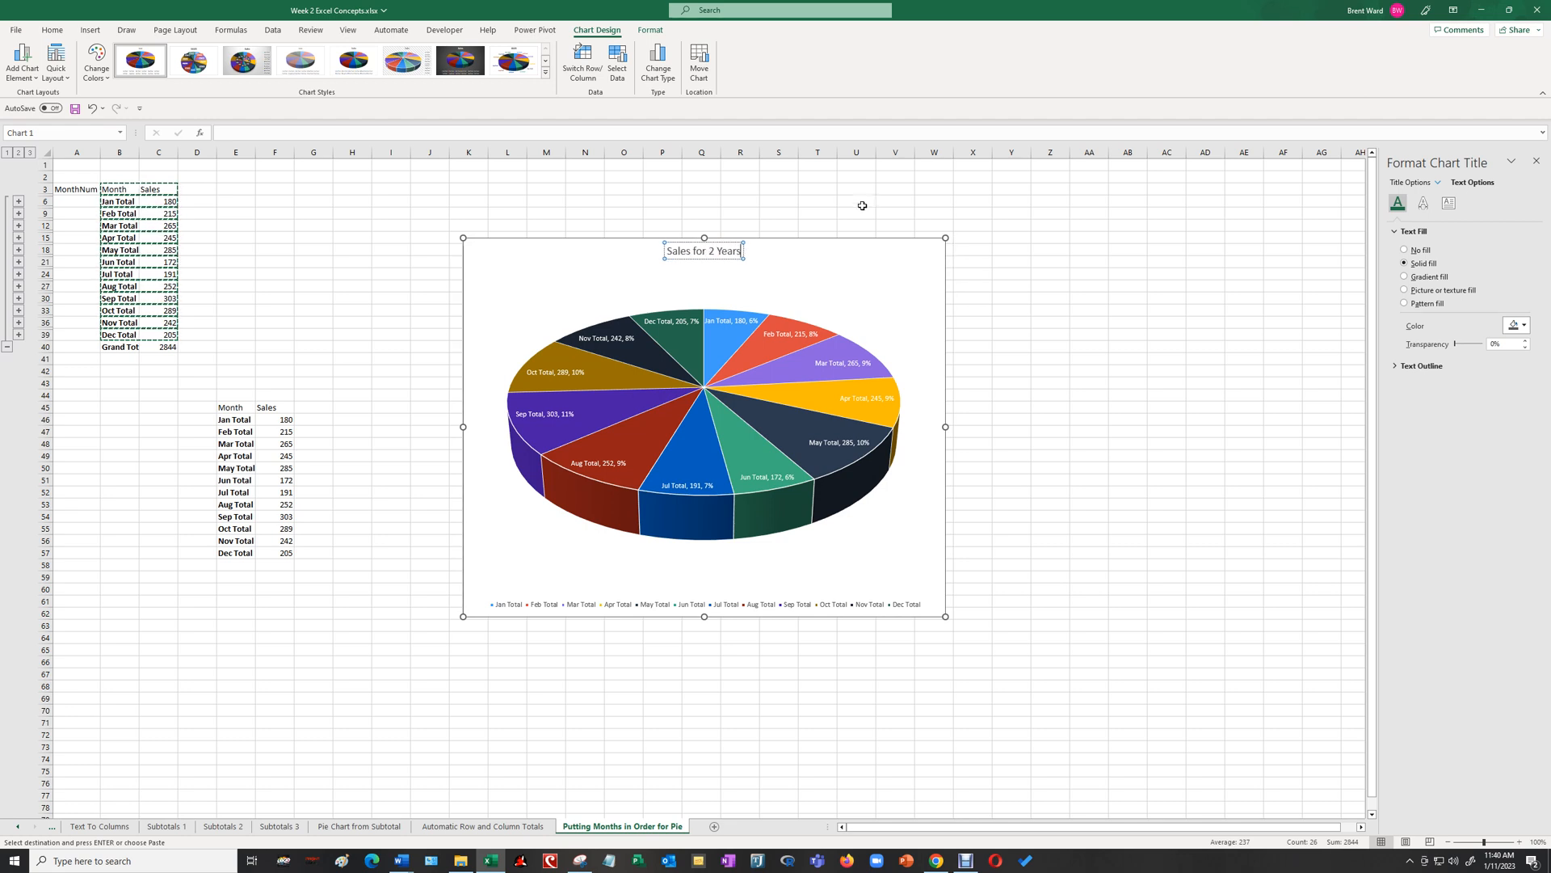
click(1038, 257)
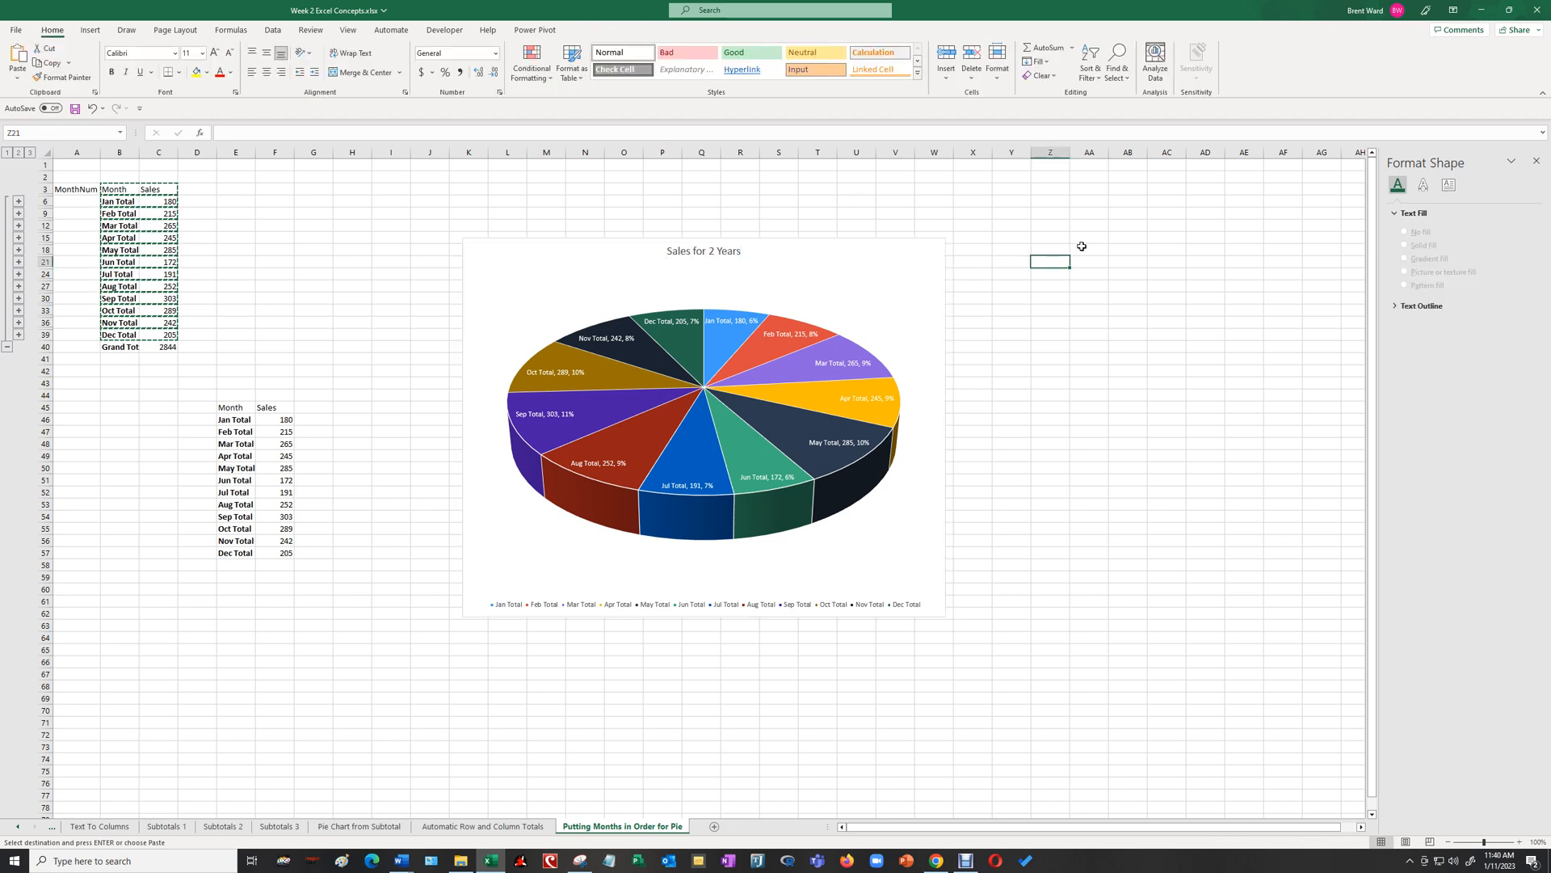
Insert "by Month" in the chart title so it reads "Sales by Month for 2 Years"
click(694, 252)
click(692, 252)
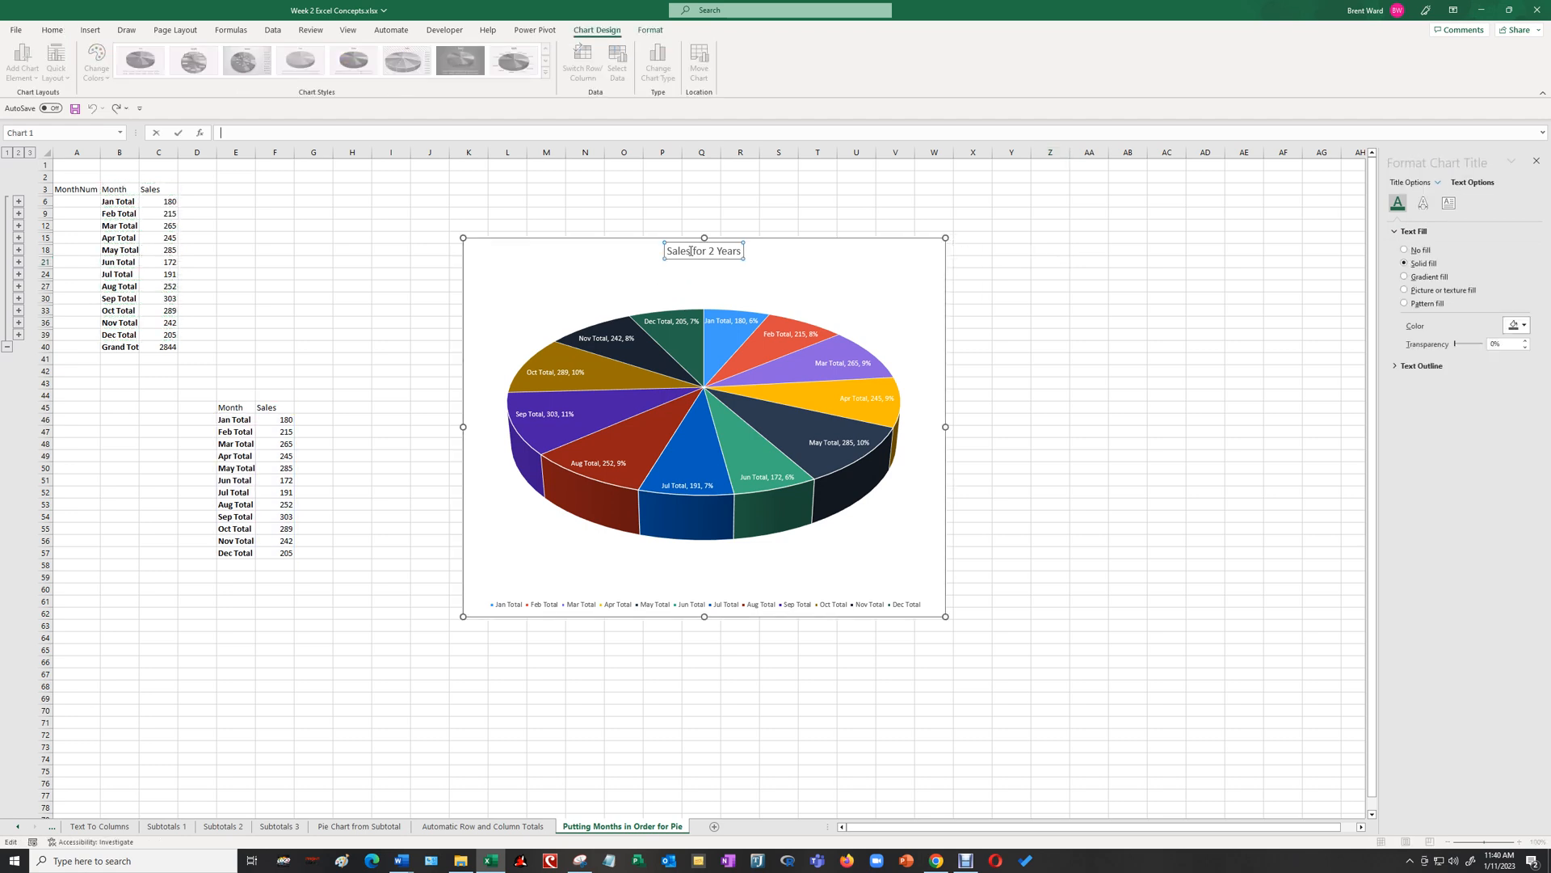
text(by Month)
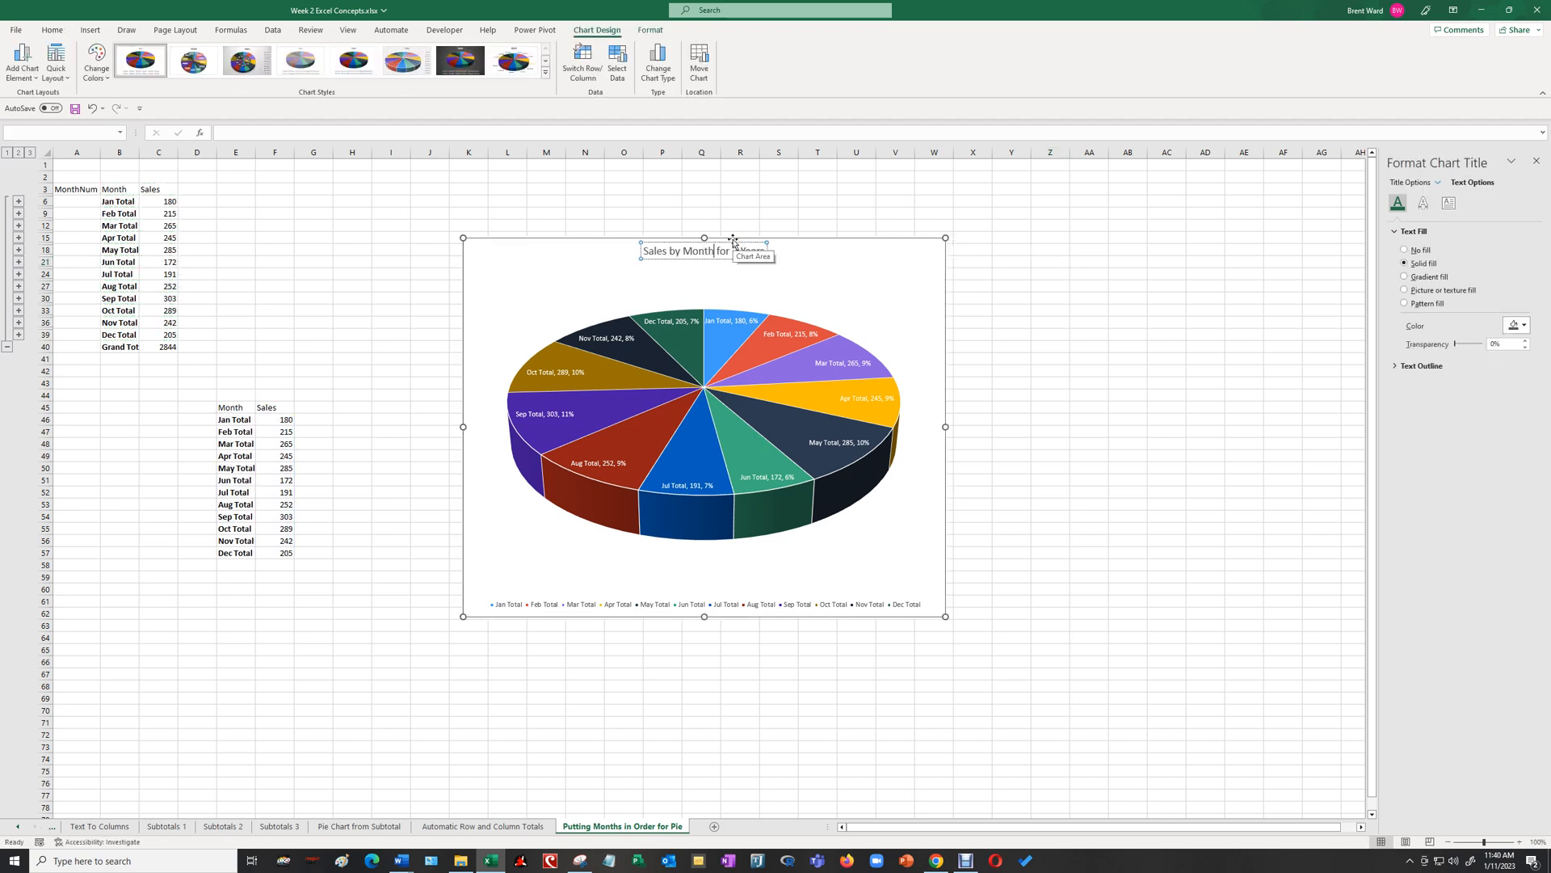
click(1113, 251)
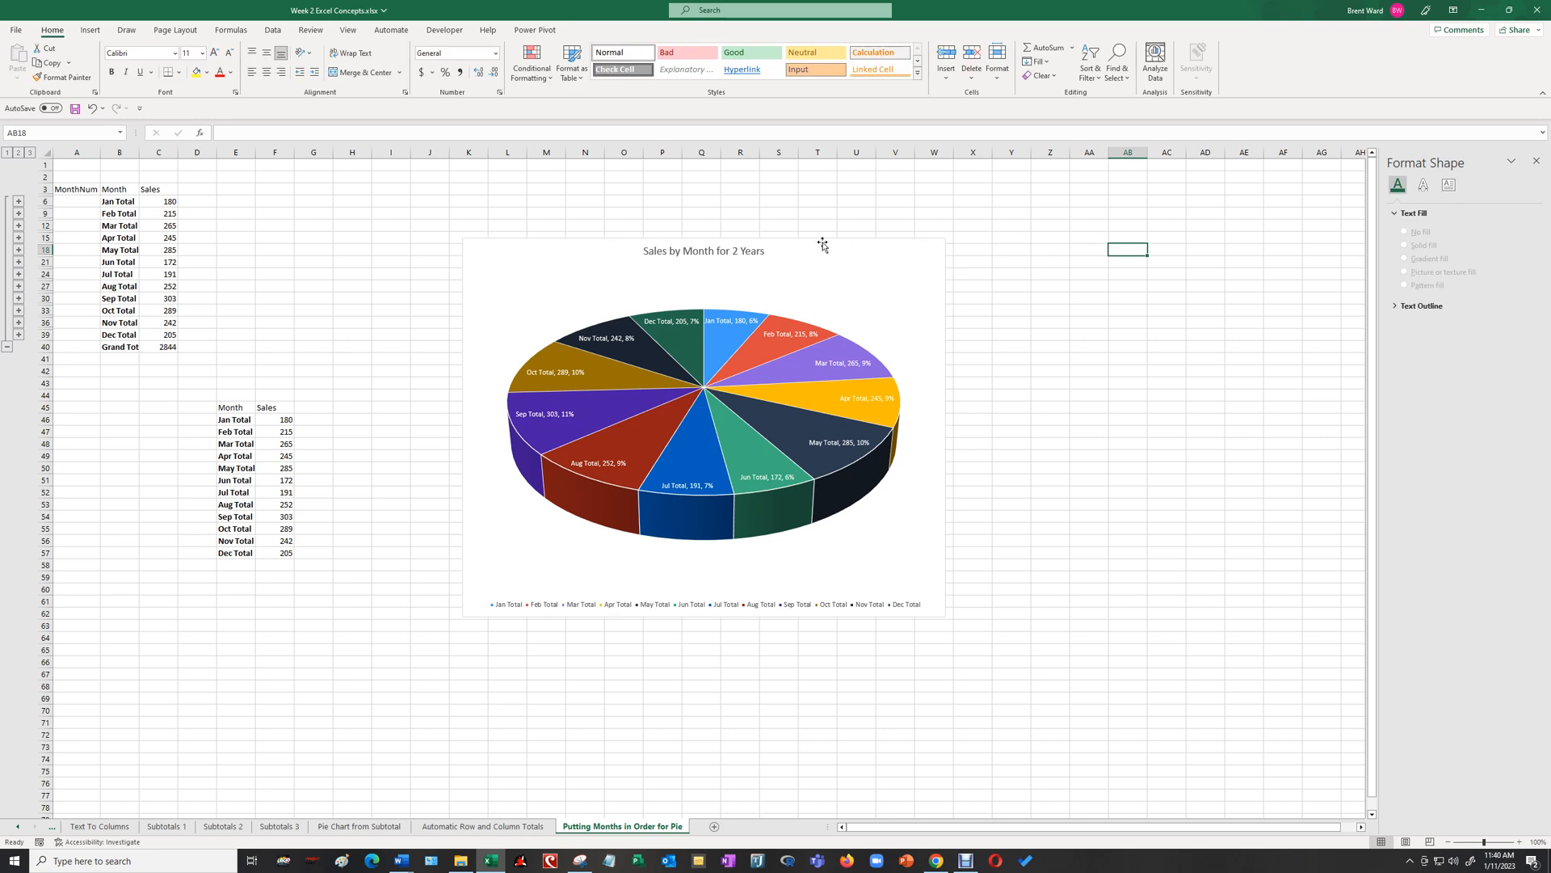
Reword the chart title to "Total Sales by Month over a 2 Year Period"
click(655, 254)
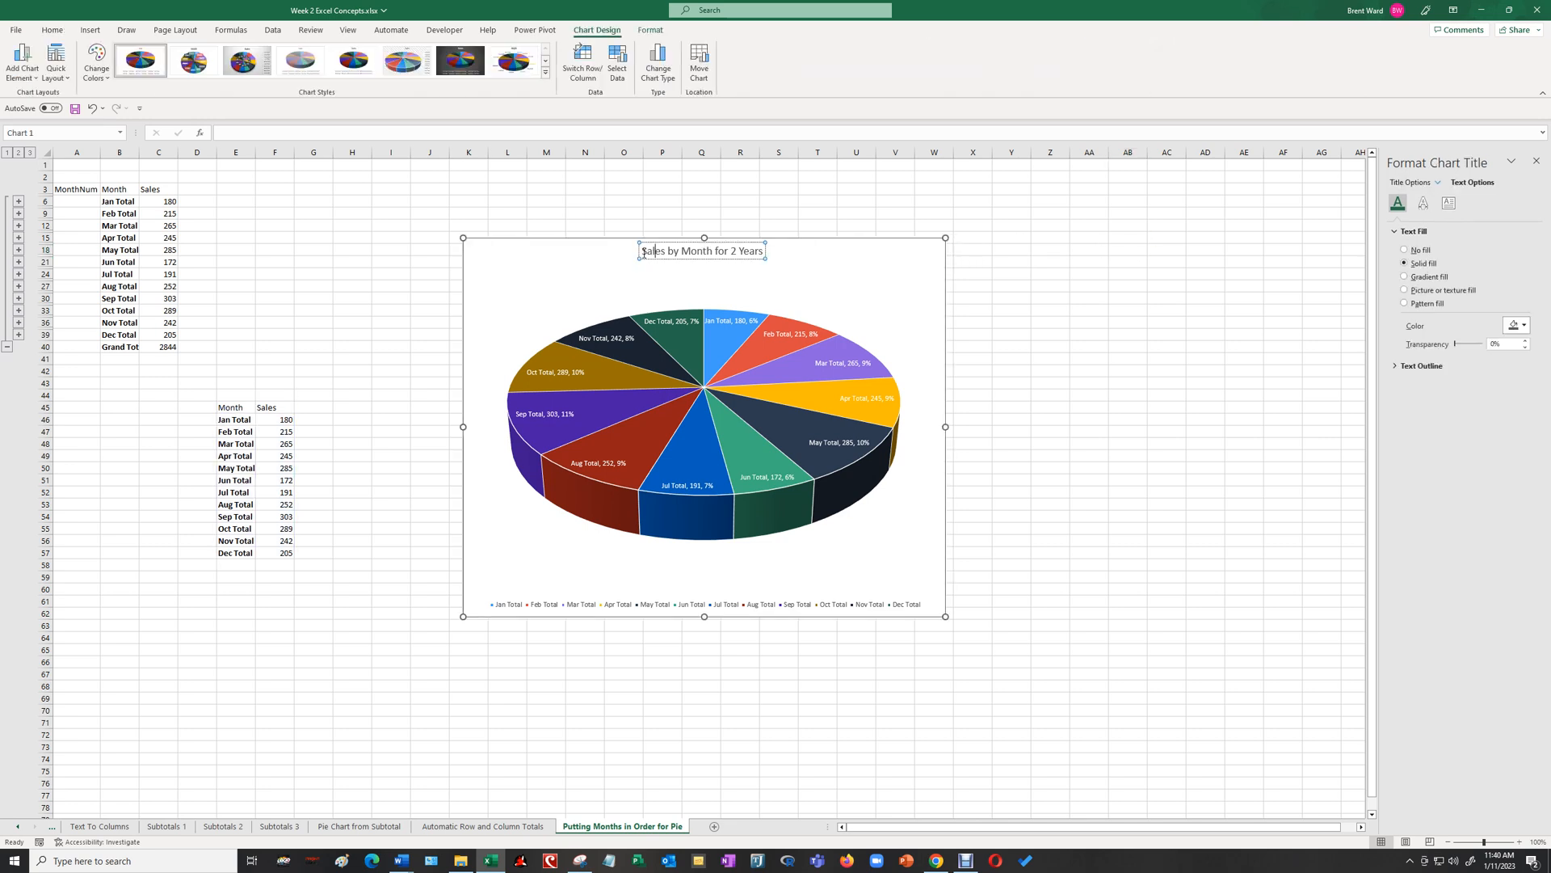
click(643, 251)
text(Total)
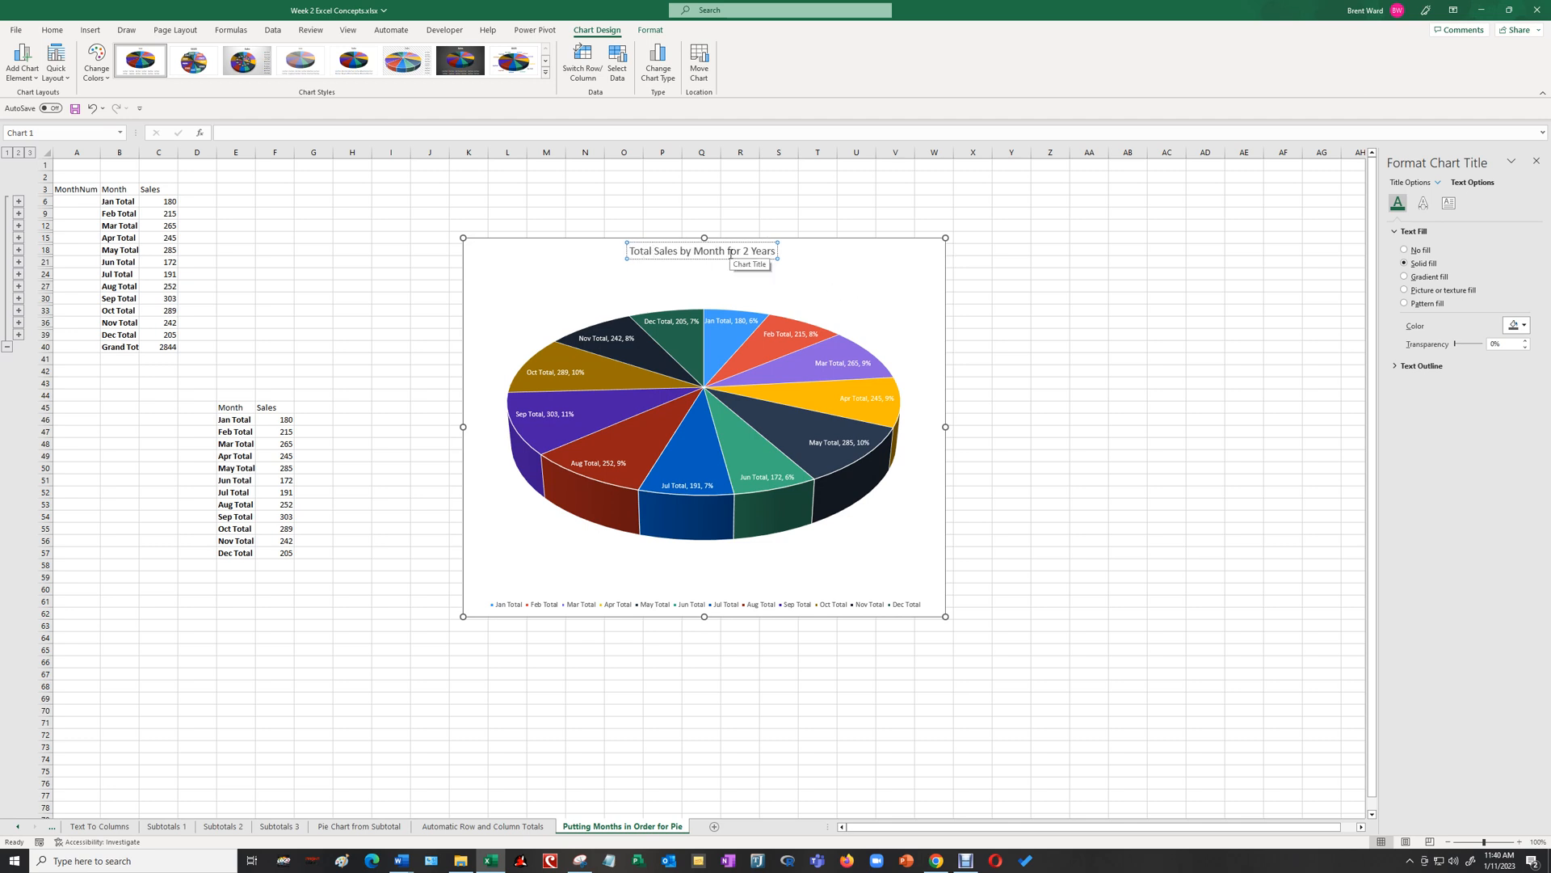
drag(728, 251, 775, 252)
text(over a 2)
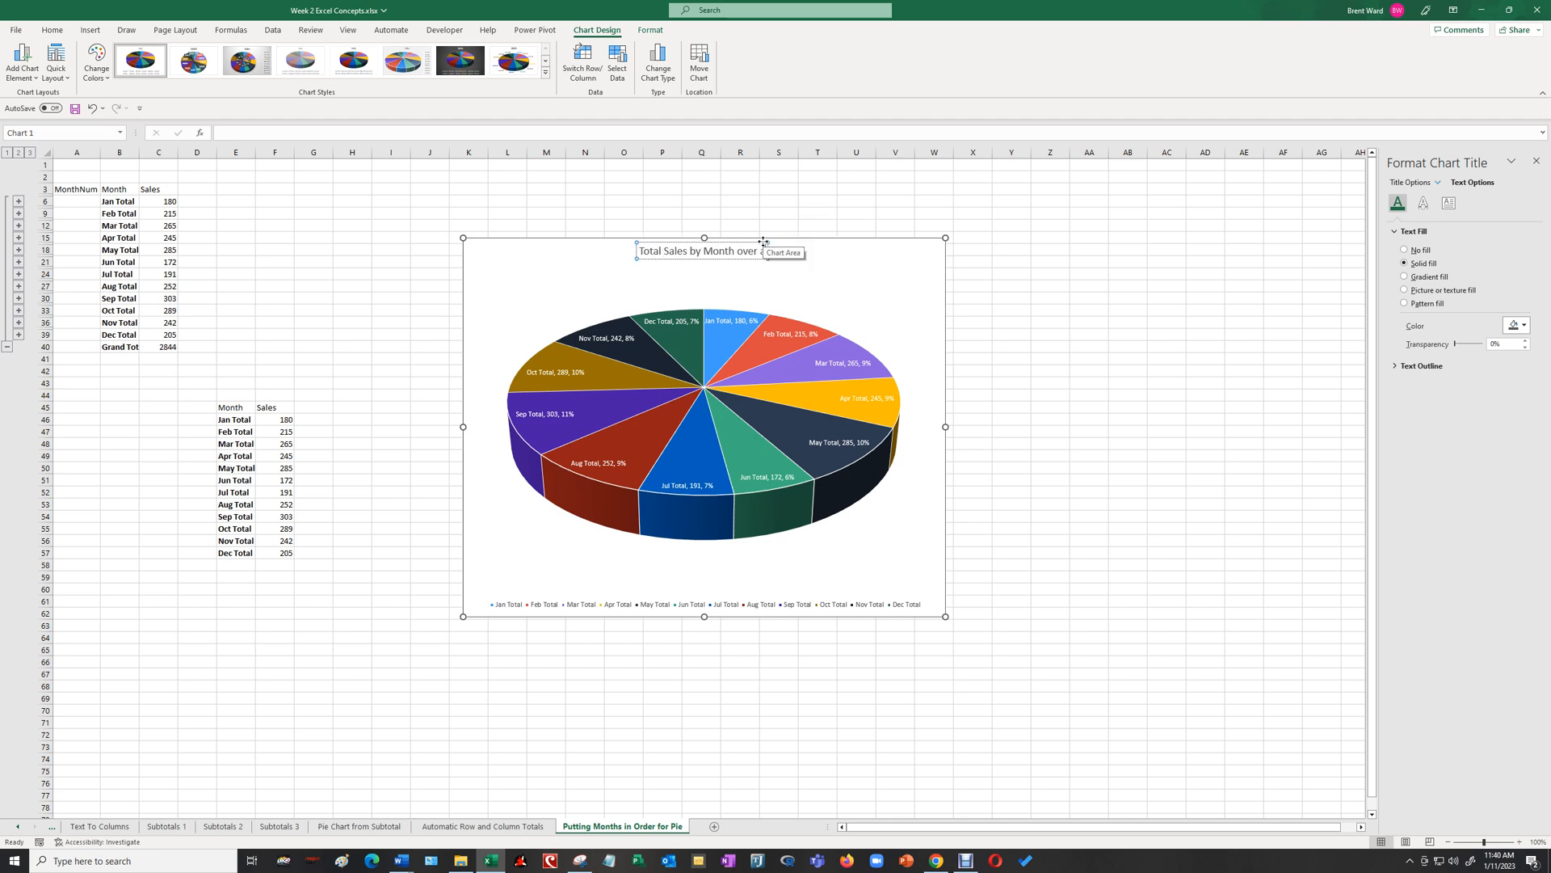
text( Year Period)
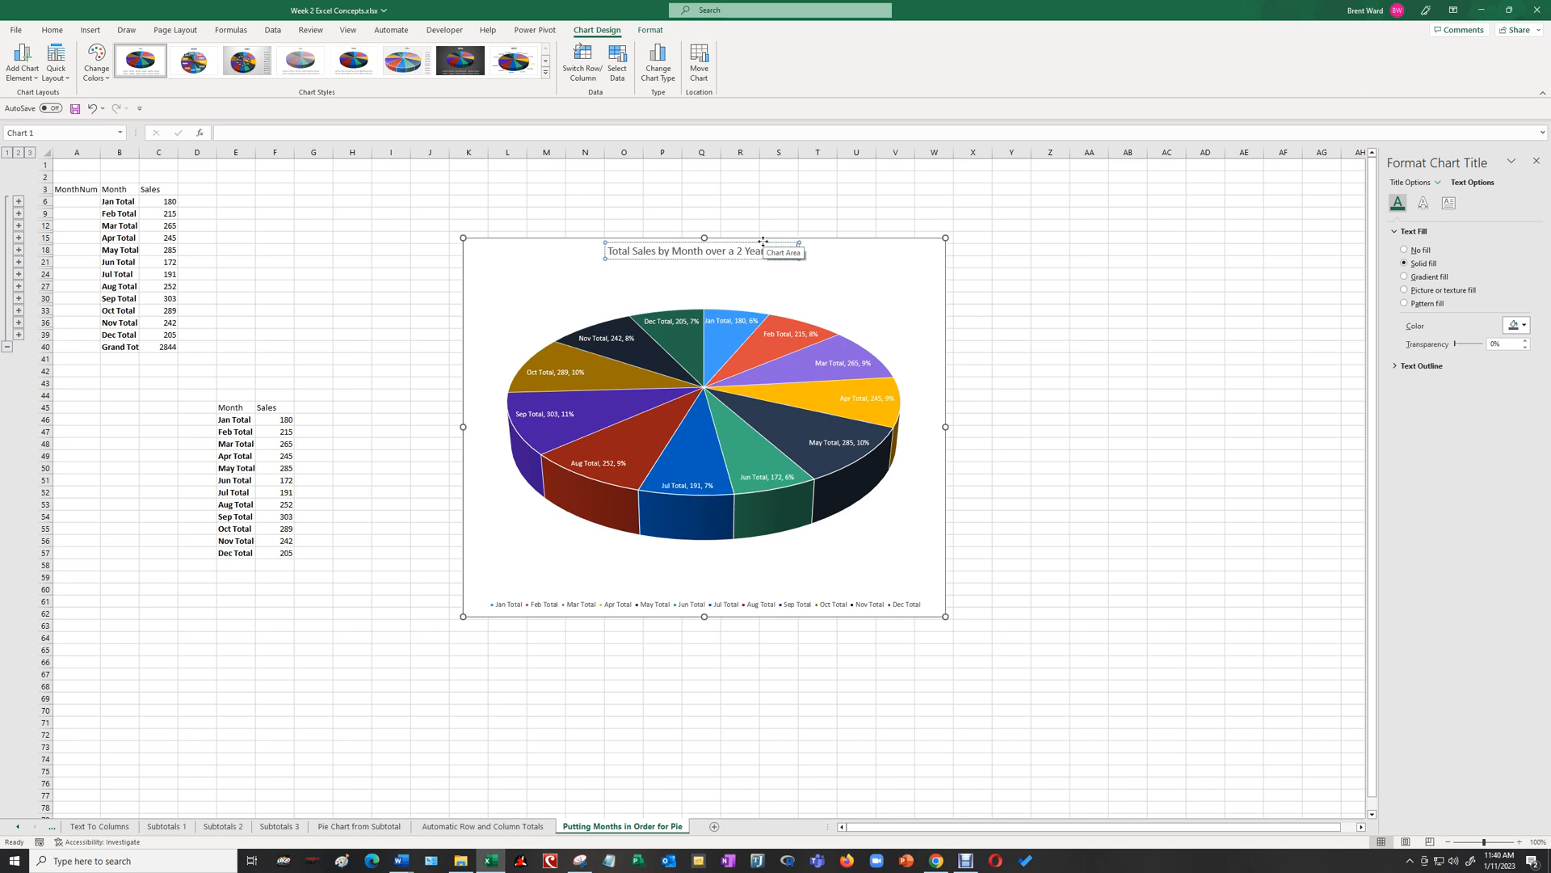
click(1018, 271)
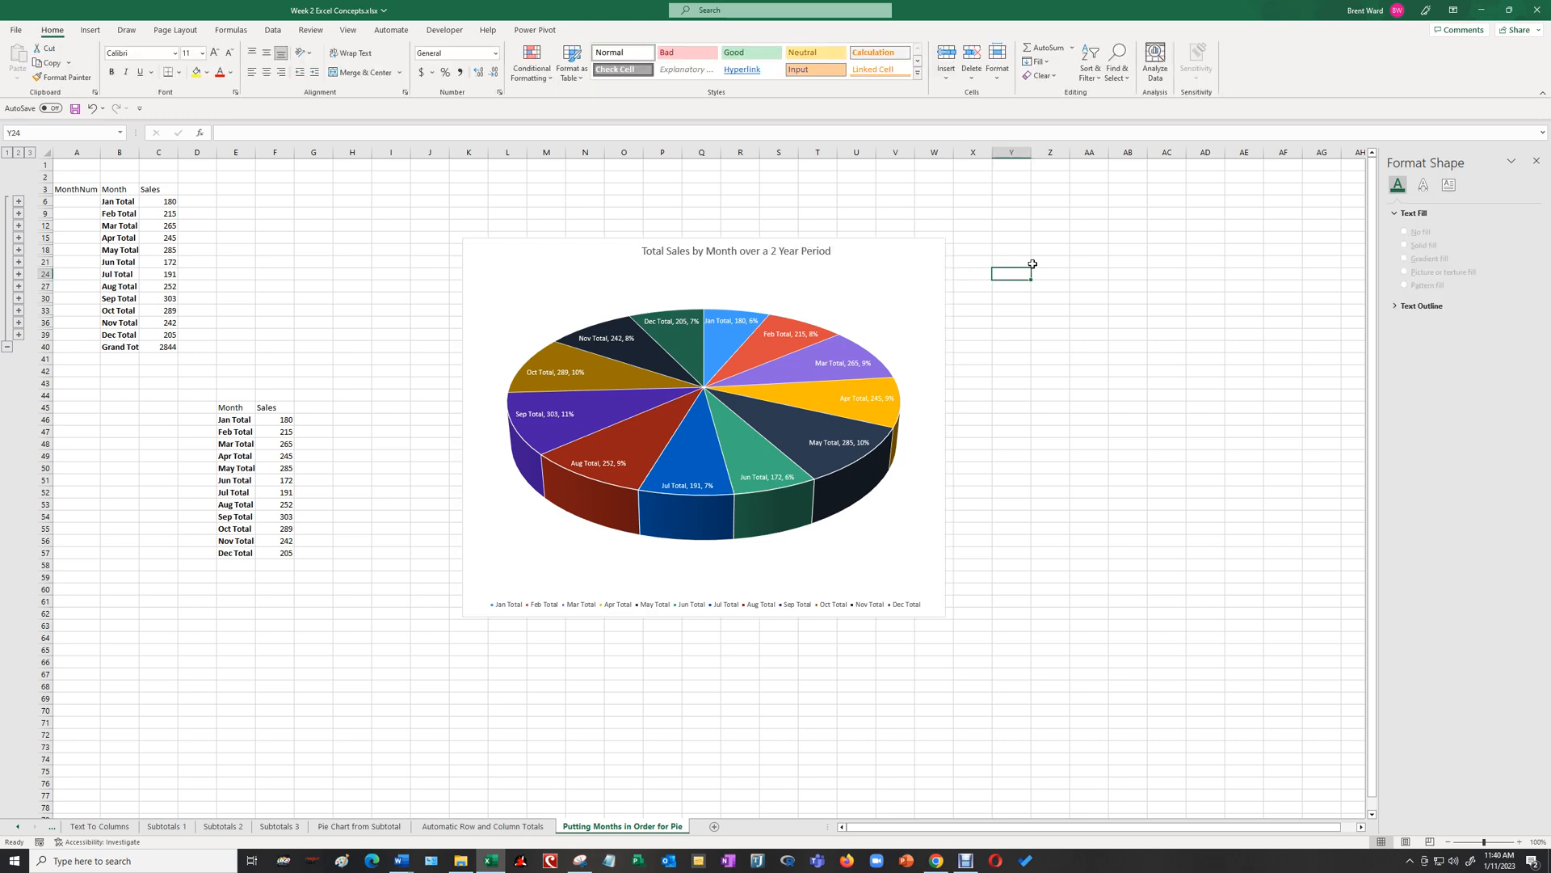